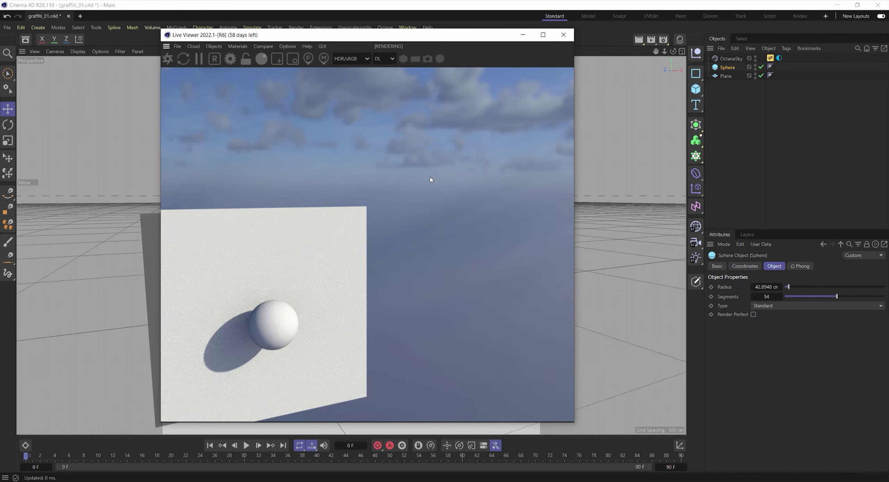
left_click_drag(313, 35, 494, 24)
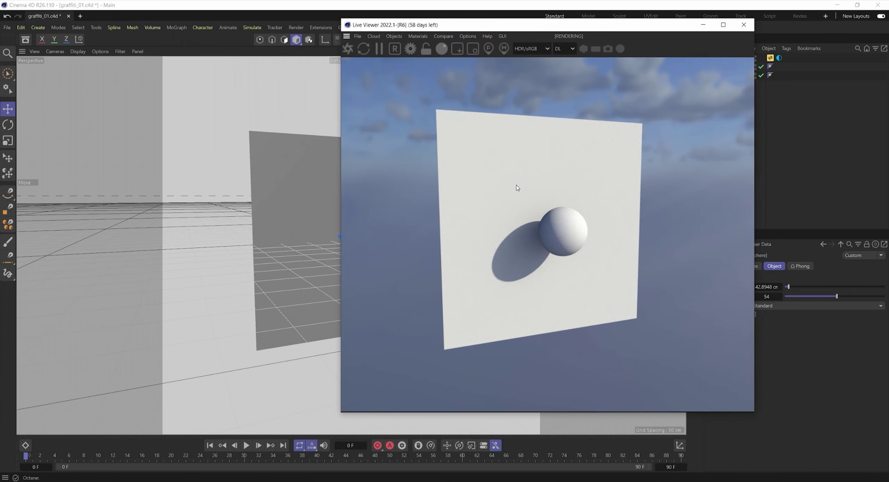
right_click(514, 33)
left_click(506, 27)
left_click_drag(453, 30, 316, 48)
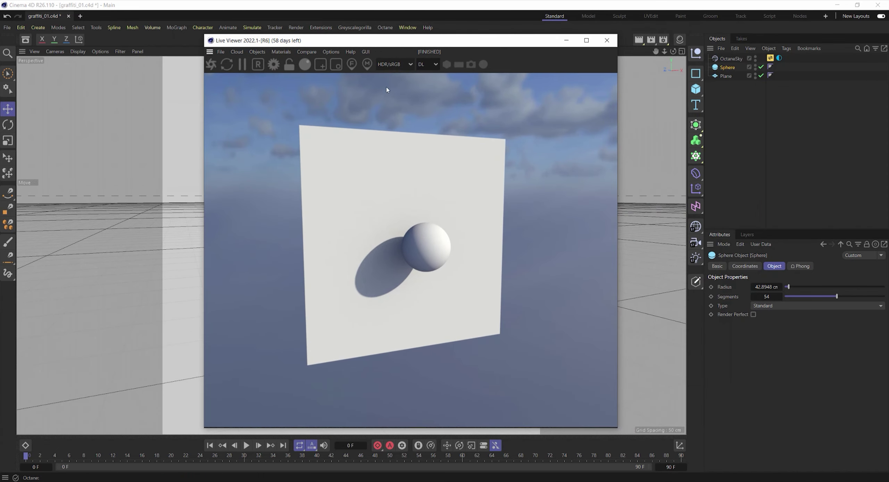
left_click_drag(392, 41, 358, 39)
right_click(344, 49)
left_click(236, 52)
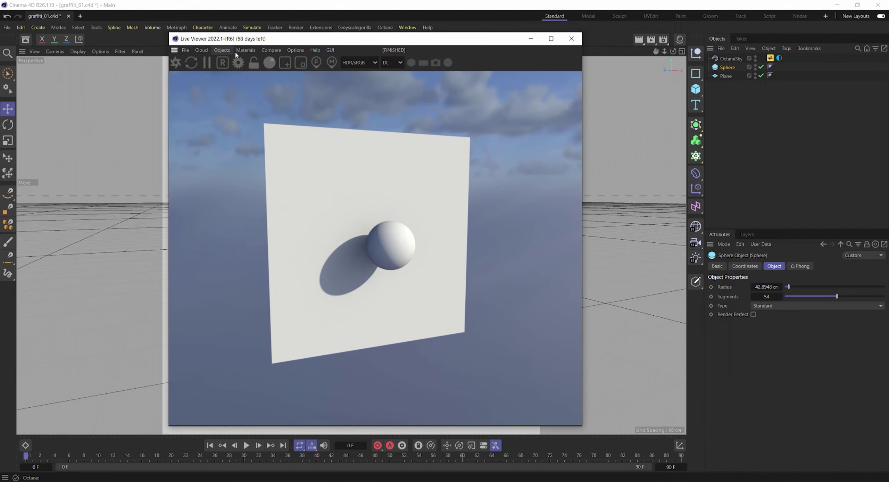
left_click(222, 52)
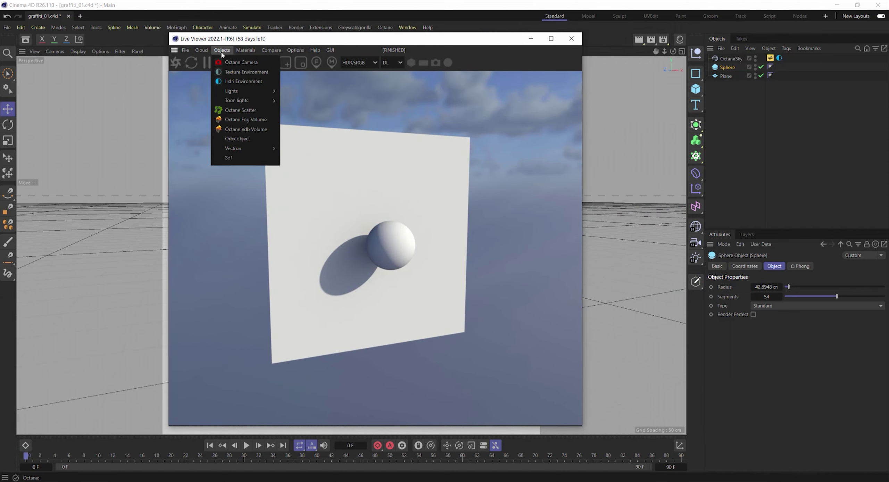
Open the LiveDB manager, place it beside the Live Viewer and enlarge its window
left_click(247, 51)
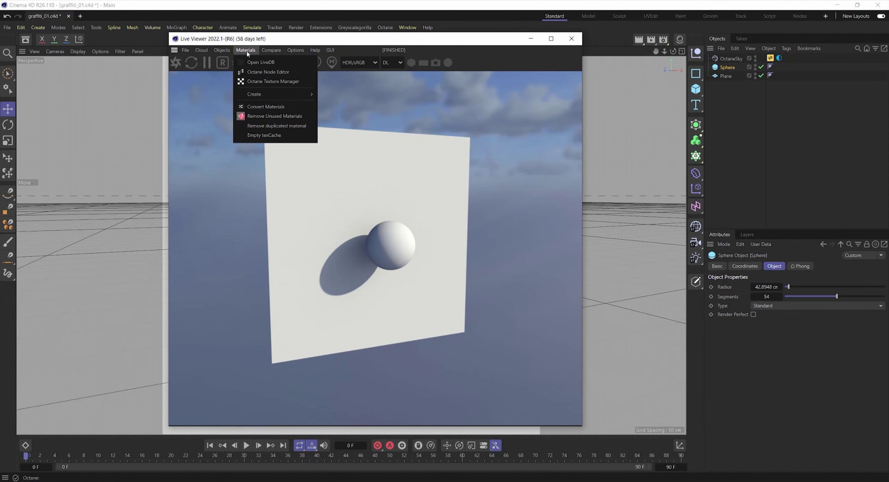
left_click(261, 63)
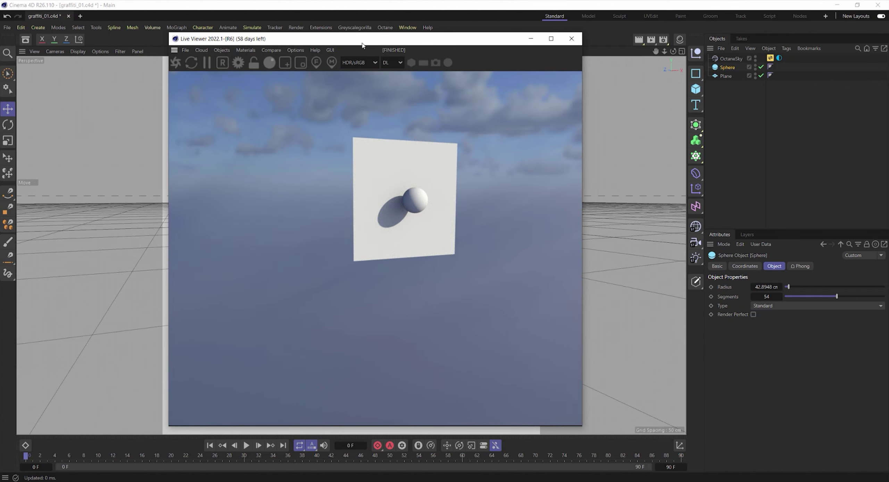
left_click_drag(362, 45, 571, 48)
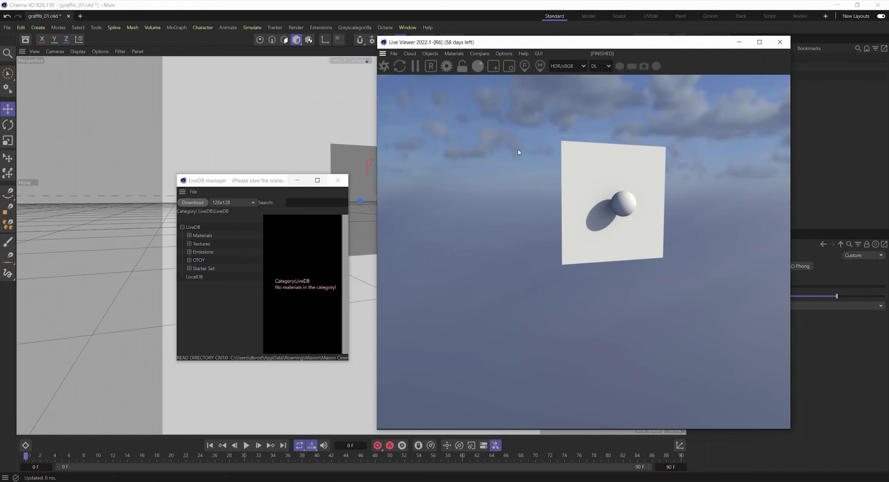
left_click_drag(245, 184, 261, 82)
left_click_drag(366, 264, 623, 380)
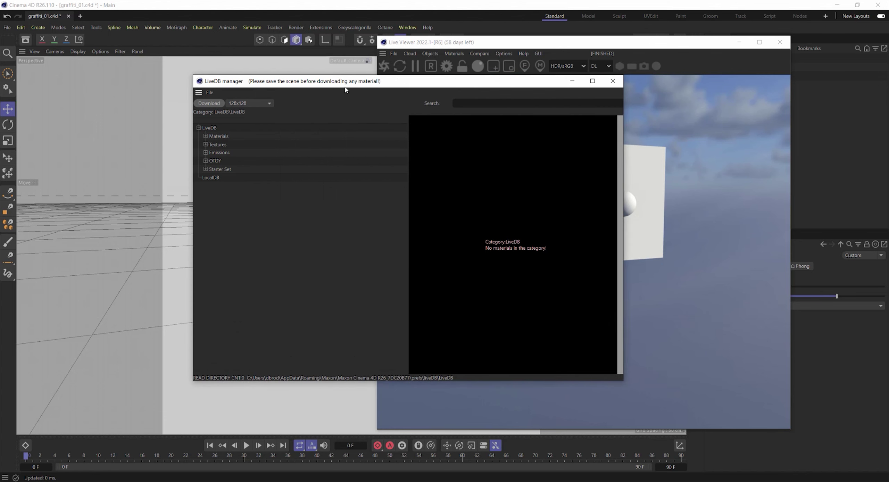
Expand the LiveDB materials and textures categories and show the Organic Stone materials
left_click(218, 136)
left_click(206, 137)
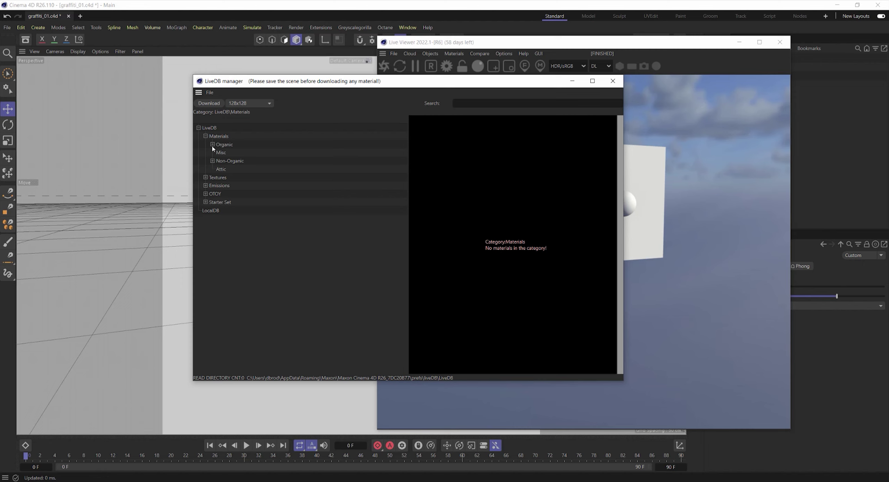
left_click(205, 177)
left_click(212, 145)
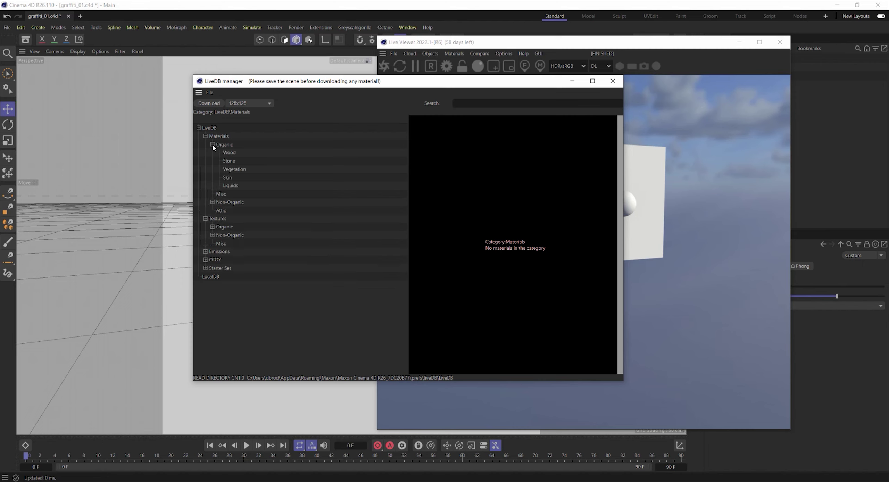
left_click(231, 160)
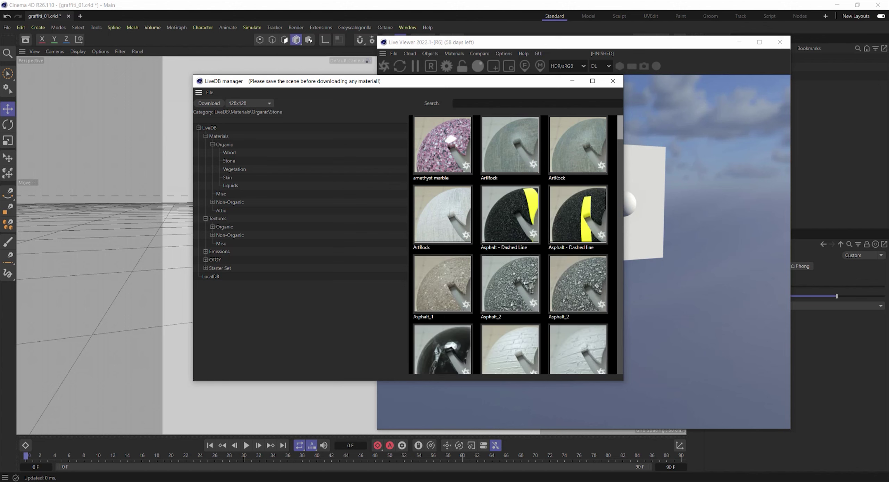
Download the Bricks material from the Stone category and close the LiveDB manager
left_click_drag(622, 136, 623, 164)
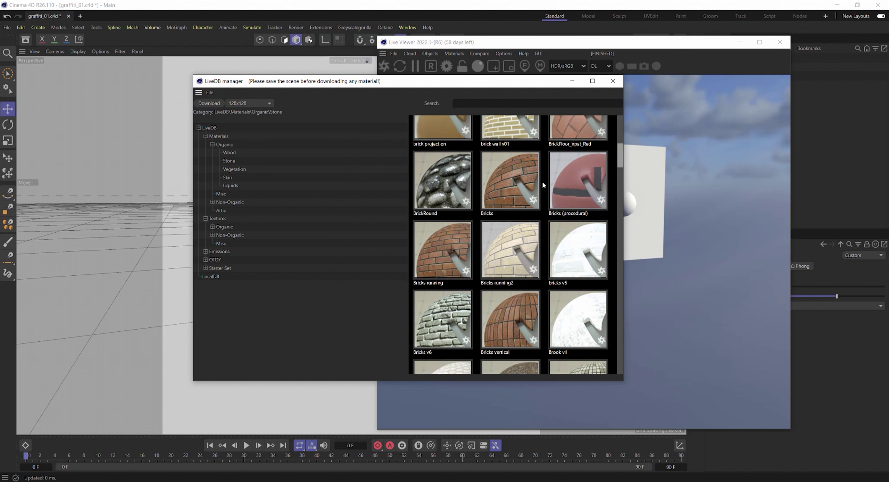
left_click(510, 185)
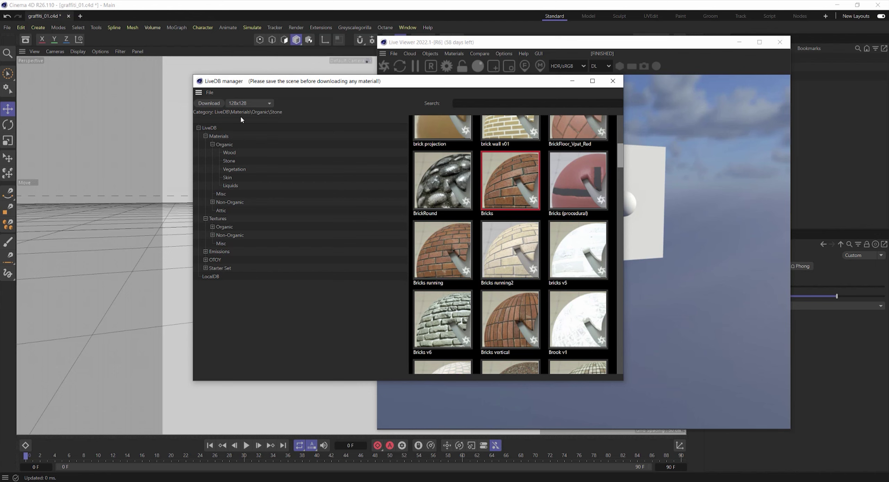
left_click(209, 105)
left_click(613, 81)
Move the Live Viewer clear of the material list and delete the duplicate Bricks material
left_click_drag(707, 47, 403, 49)
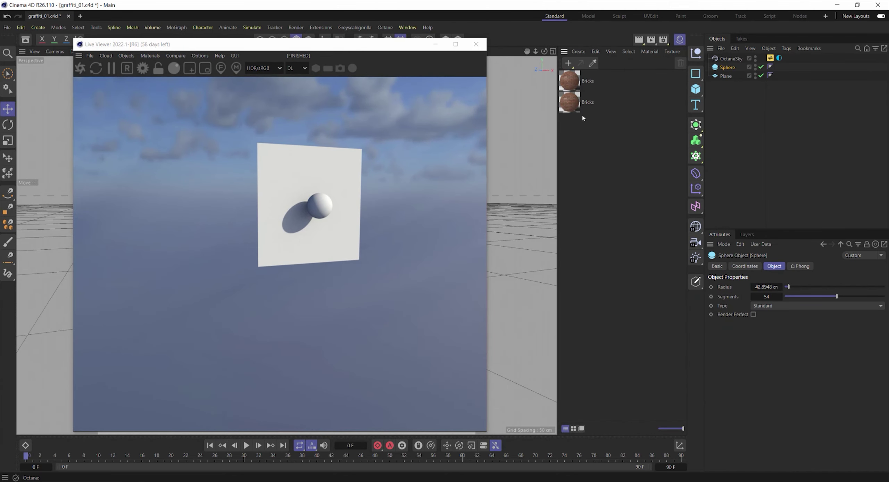
left_click(581, 100)
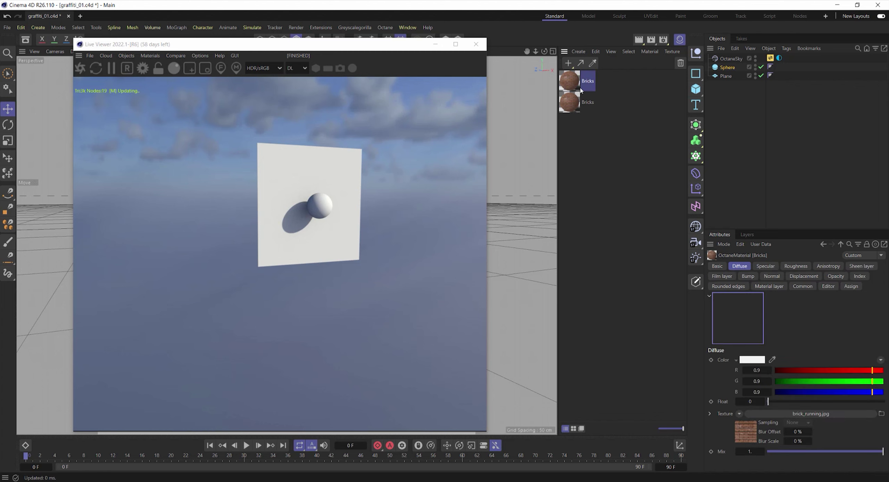
key("Delete")
left_click(583, 87)
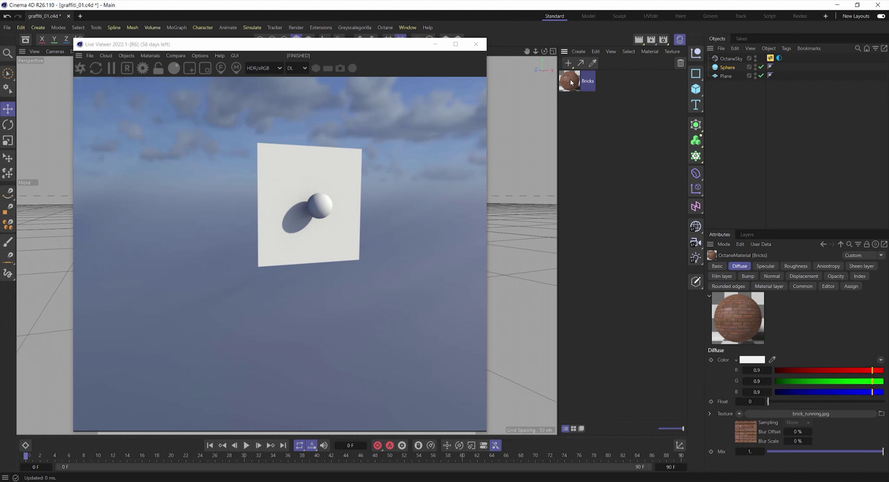
Apply the Bricks material to the Plane and examine the result up close in the Live Viewer
left_click_drag(728, 70, 728, 76)
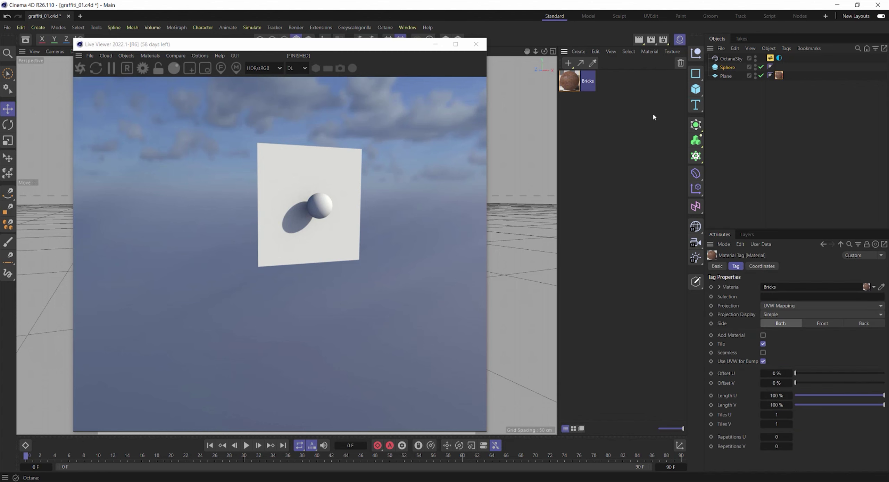
left_click_drag(345, 52, 692, 65)
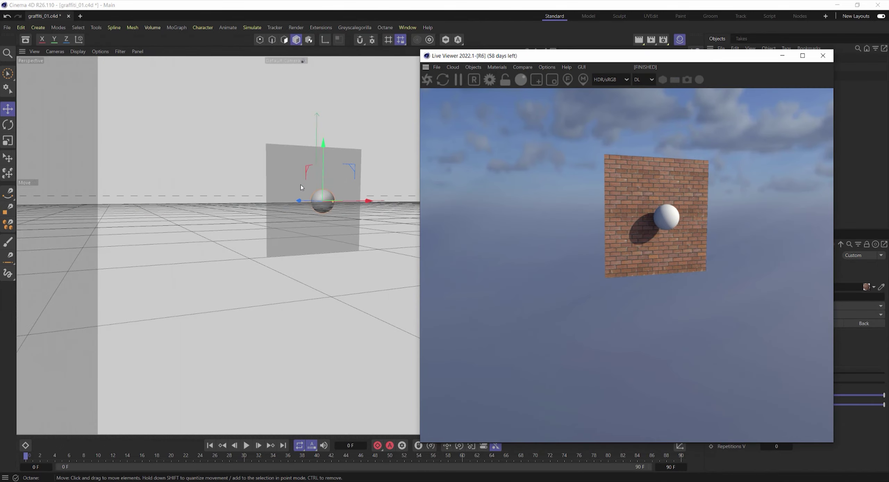
scroll(363, 177, "up", 4)
scroll(363, 177, "up", 3)
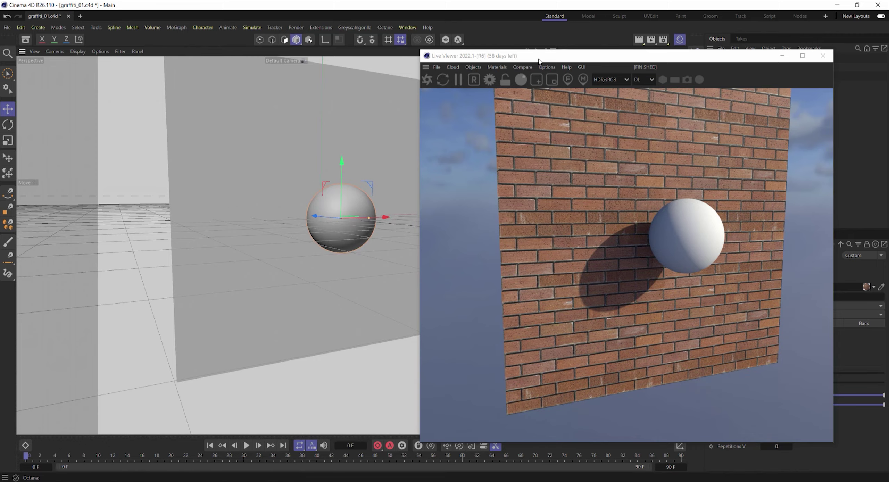
Open the Bricks material's node graph in the Octane Node Editor and place its window over the Material Editor
left_click_drag(561, 60, 277, 62)
double_click(572, 85)
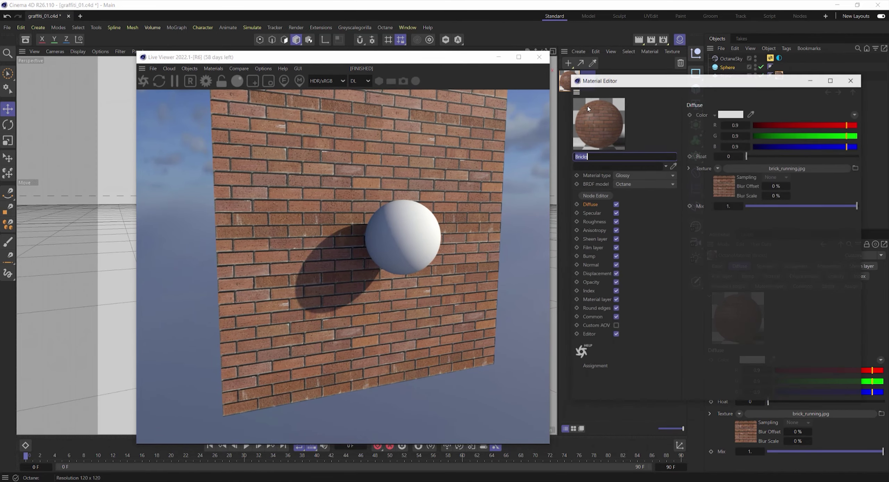
left_click(595, 195)
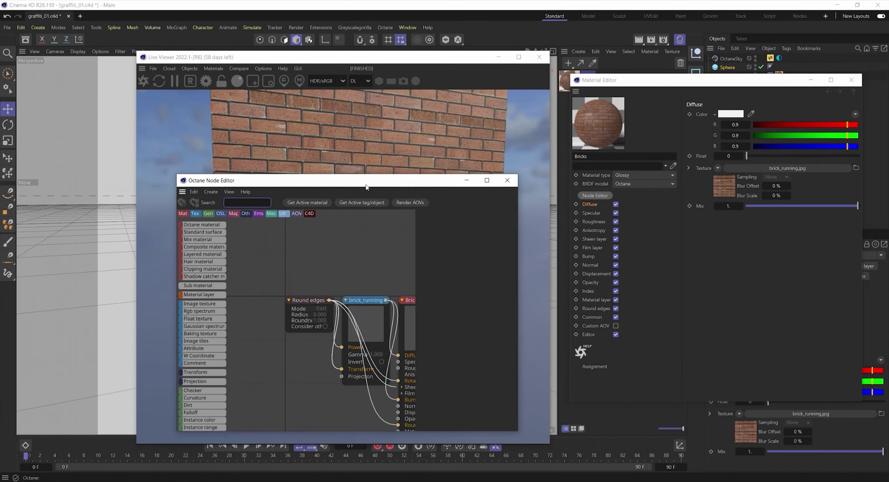
left_click_drag(369, 180, 570, 80)
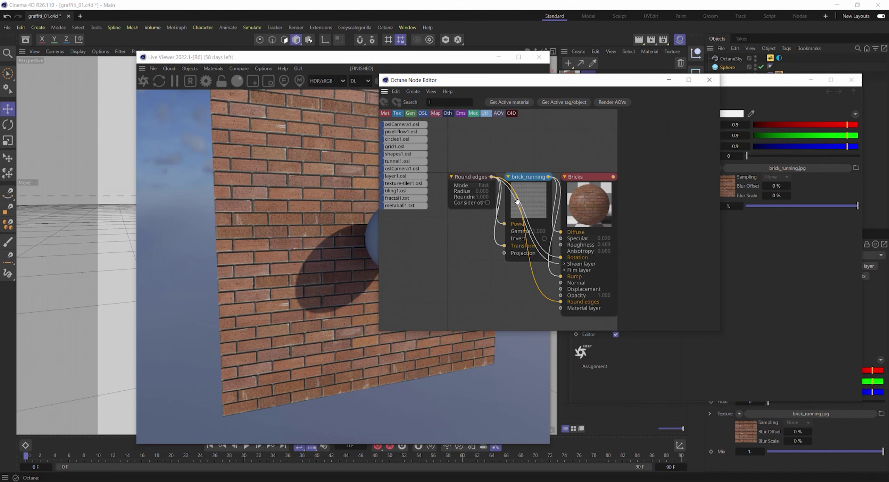
Spread out the overlapping texture, color and round edges nodes in the Bricks graph, setting the material node apart
left_click_drag(471, 199, 446, 236)
left_click_drag(473, 184, 475, 274)
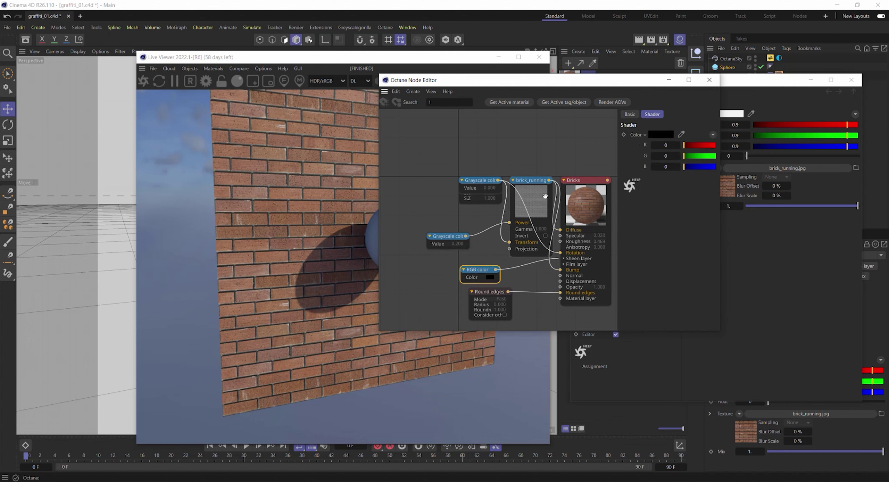
left_click_drag(527, 182, 507, 134)
left_click_drag(478, 181, 514, 249)
left_click_drag(580, 186, 611, 167)
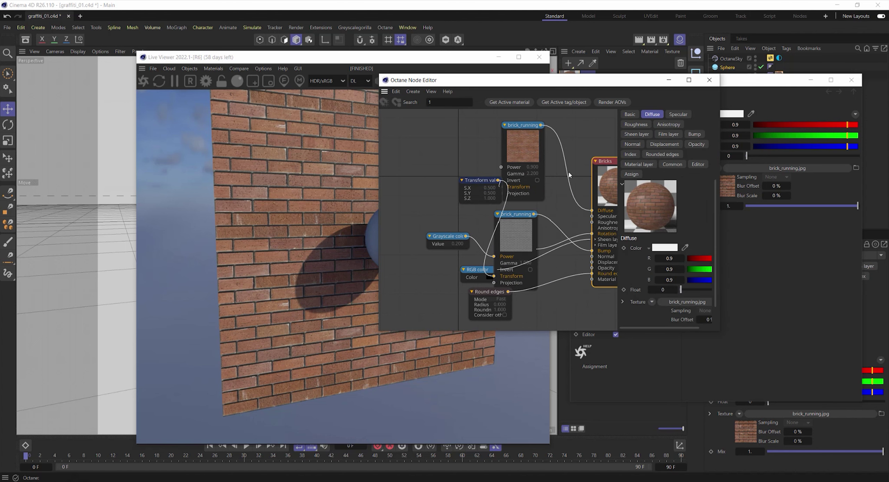
Tidy the Bricks graph by arranging the transform and grayscale color nodes to the left of the texture and material nodes
left_click_drag(433, 135, 556, 302)
right_click(534, 171)
left_click(559, 246)
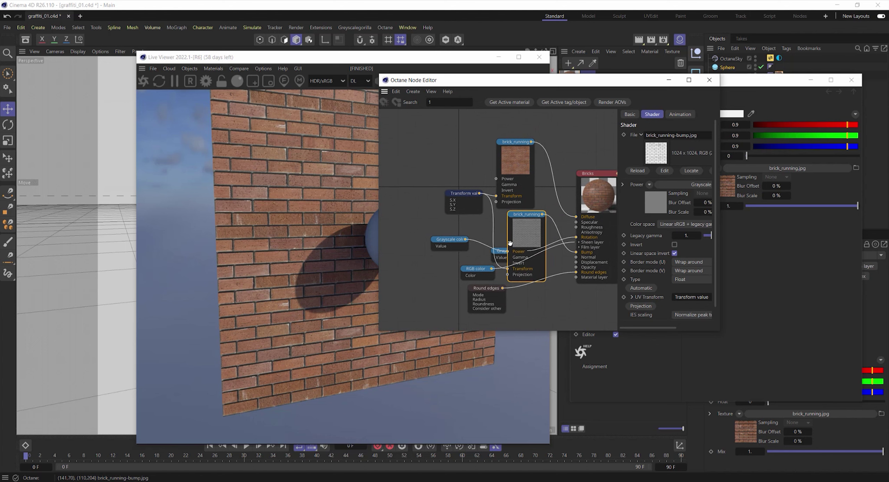
left_click_drag(514, 223, 512, 207)
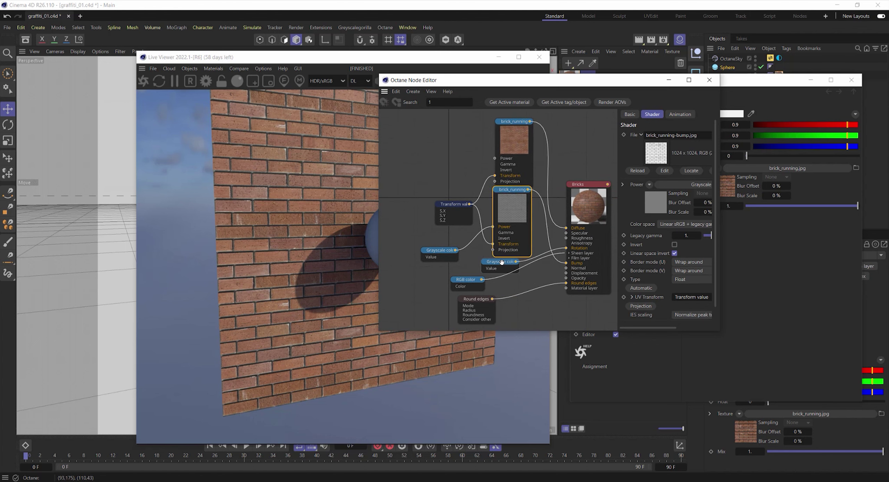
left_click_drag(451, 207, 428, 191)
left_click_drag(439, 248, 469, 196)
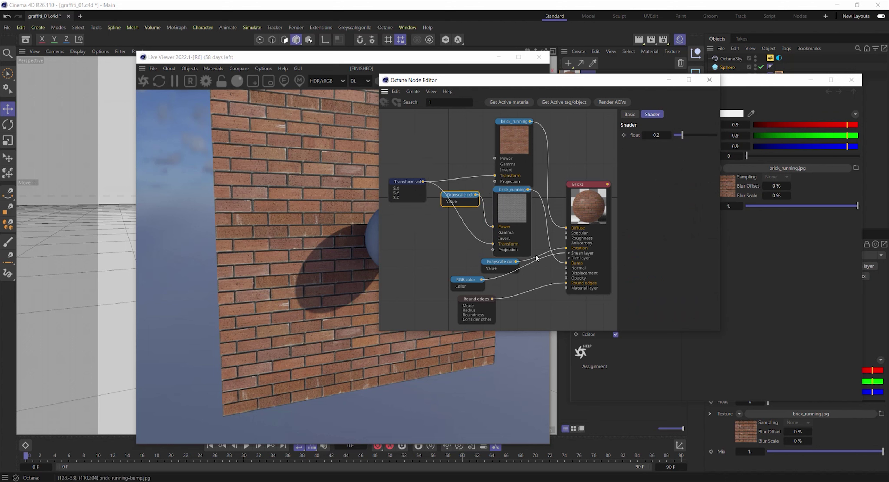
left_click_drag(500, 261, 475, 261)
Select the brick bump texture node, then close the Node Editor and the Material Editor
left_click(508, 208)
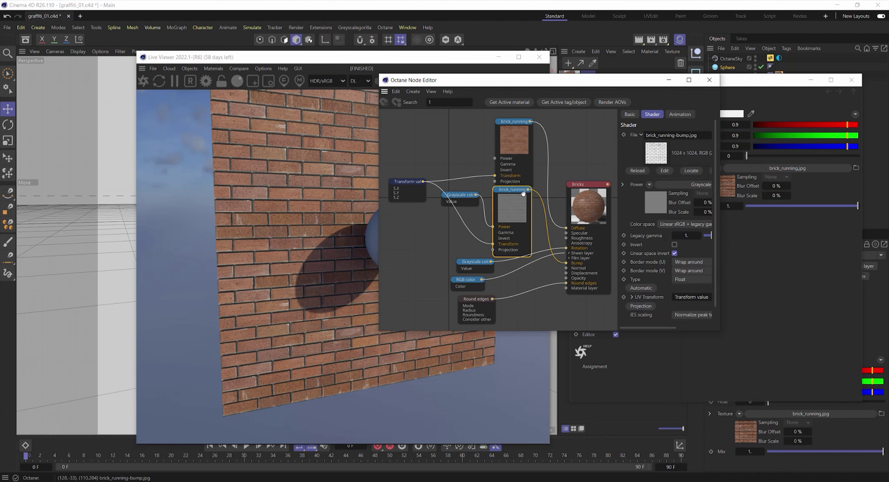
left_click(709, 80)
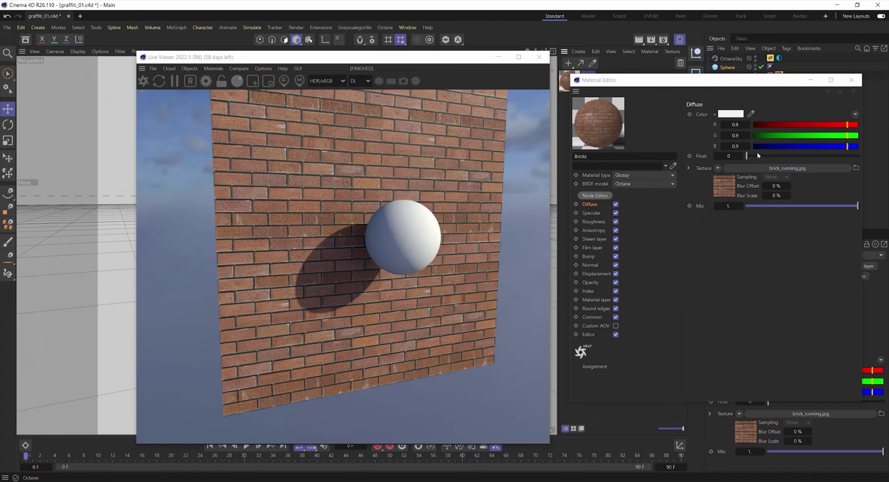
left_click(852, 80)
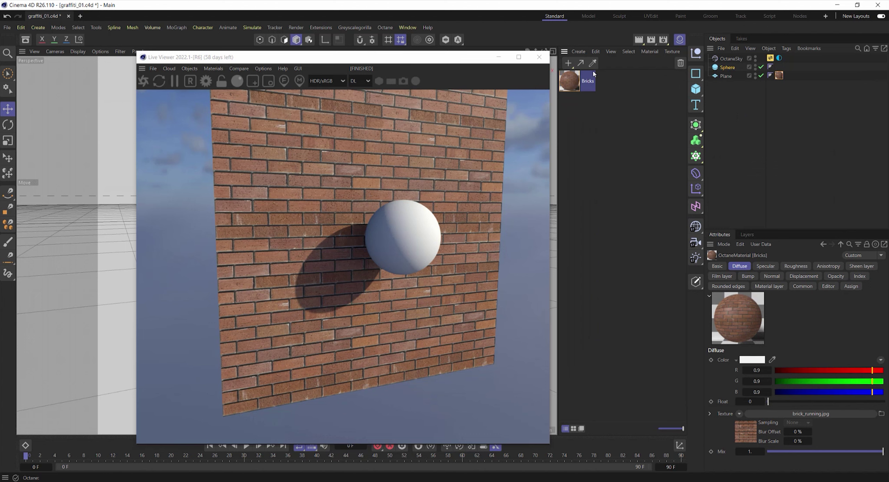
Create a new Octane glossy material from the Live Viewer
left_click(214, 69)
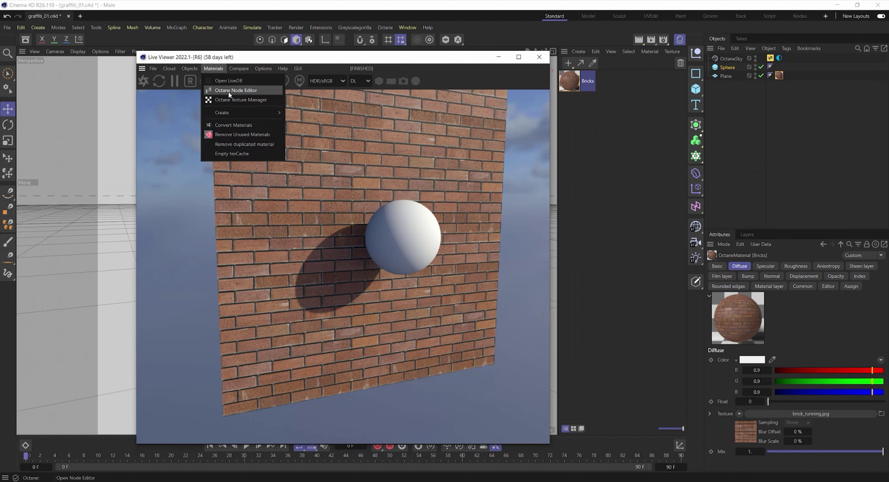
mouse_move(238, 112)
left_click(336, 123)
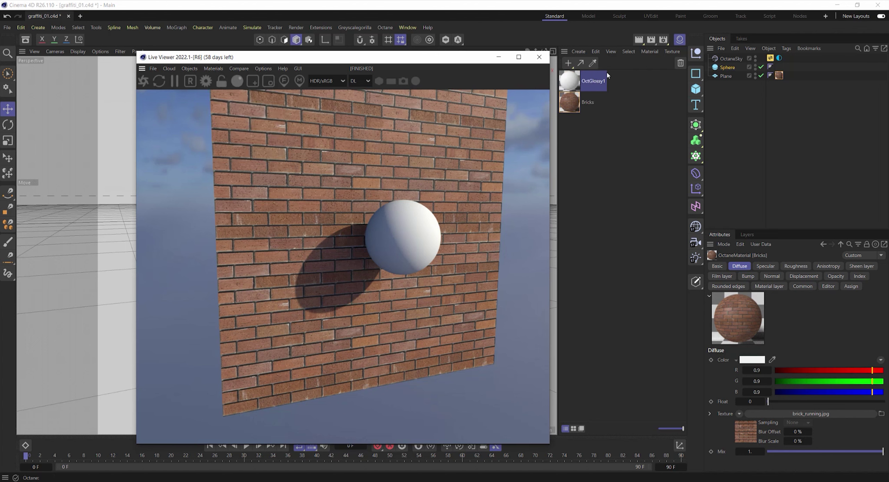
Open the OctGlossy1 material in the Node Editor and add an image texture node loading Graffiti_01.psd
double_click(572, 83)
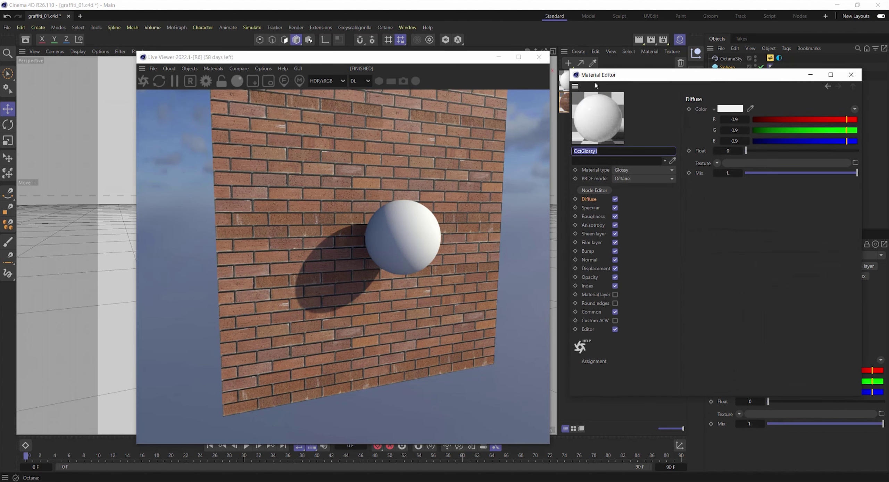
left_click(604, 191)
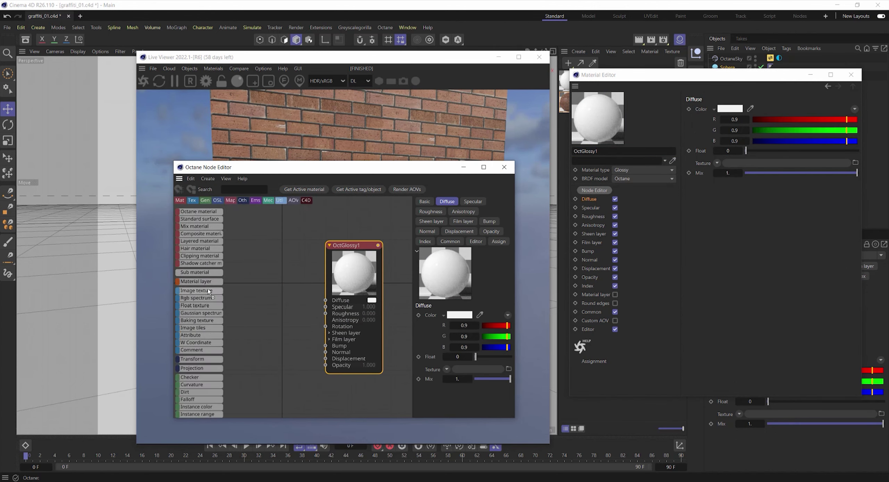
left_click_drag(196, 290, 299, 267)
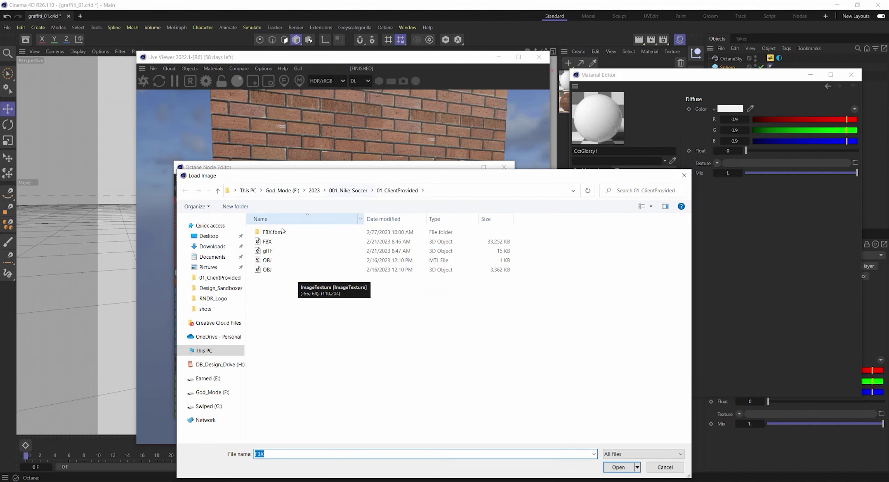
left_click(619, 467)
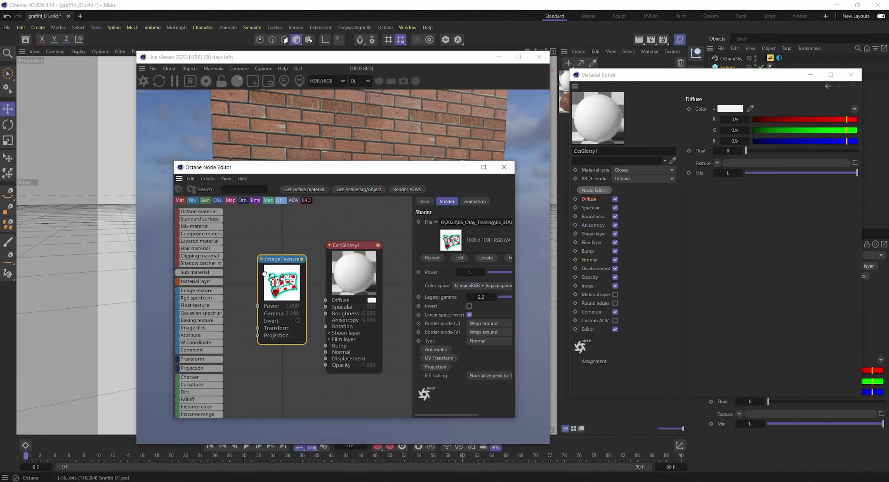
Switch to Photoshop and compare the artwork in Graffiti_01.psd with the black-and-white mask in Graffiti_01_alpha.psd
left_click(406, 481)
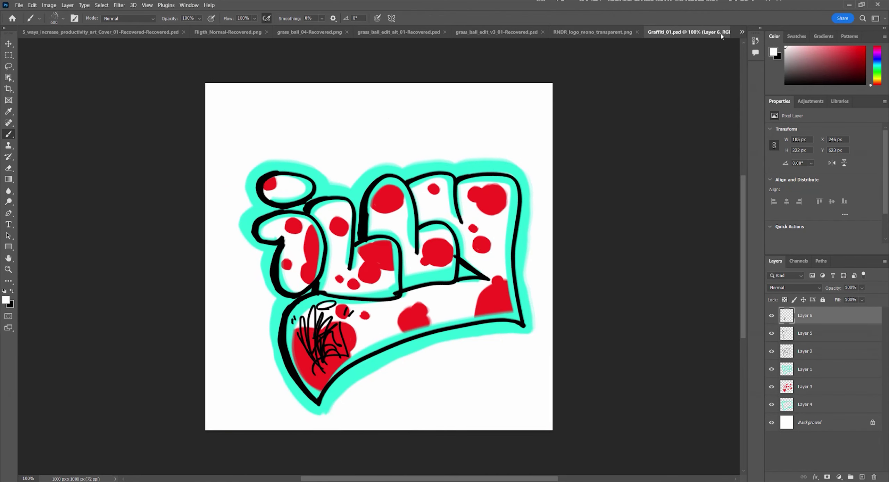
left_click(742, 33)
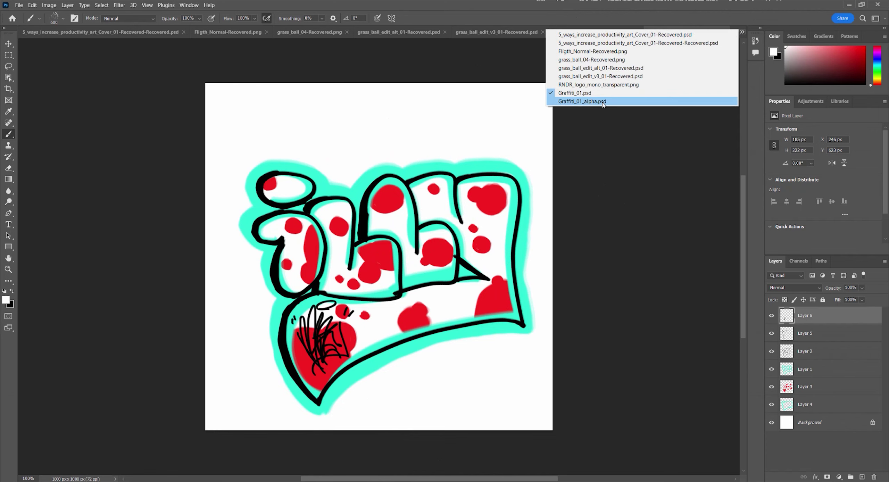
left_click(577, 104)
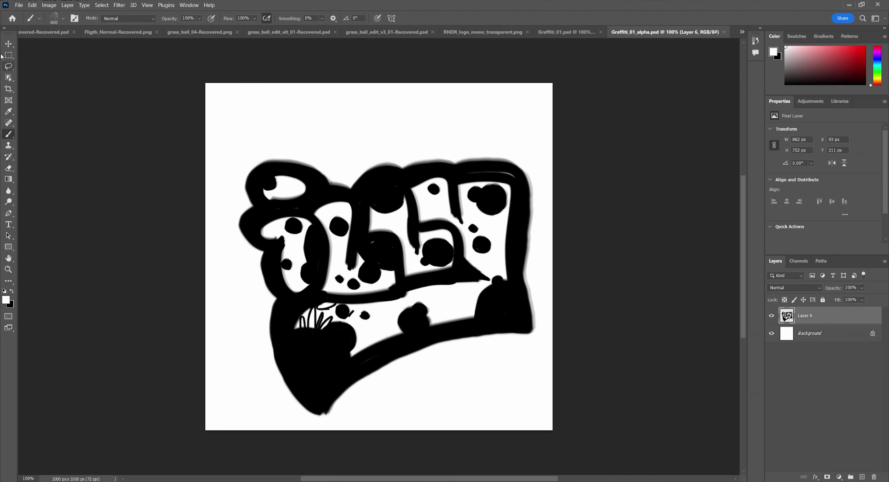
left_click(8, 45)
left_click(553, 32)
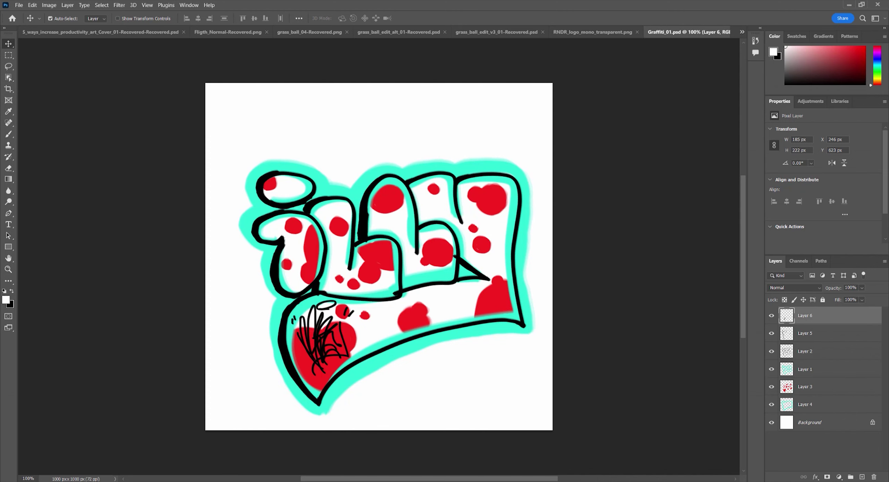
Return to Cinema 4D and connect the graffiti image texture to the Diffuse channel of the OctGlossy1 node
left_click(280, 460)
scroll(480, 317, "up", 5)
left_click(595, 190)
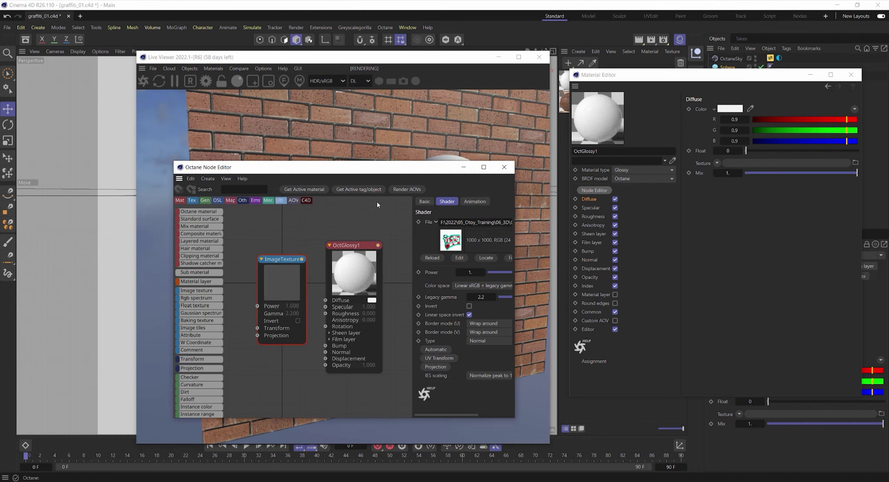
left_click_drag(275, 265, 325, 300)
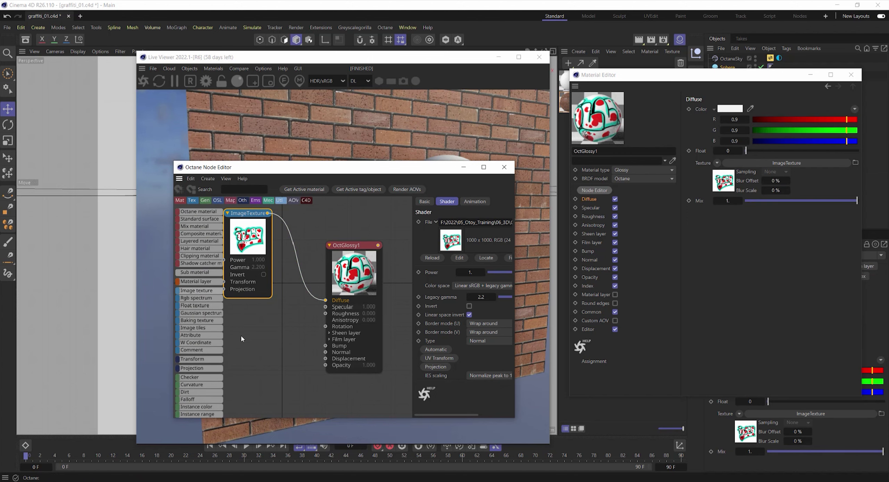
Add a second image texture node loading Graffiti_01_alpha.psd and connect it to the OctGlossy1 material's Opacity
left_click_drag(243, 339, 242, 340)
double_click(274, 234)
left_click(282, 243)
left_click(617, 468)
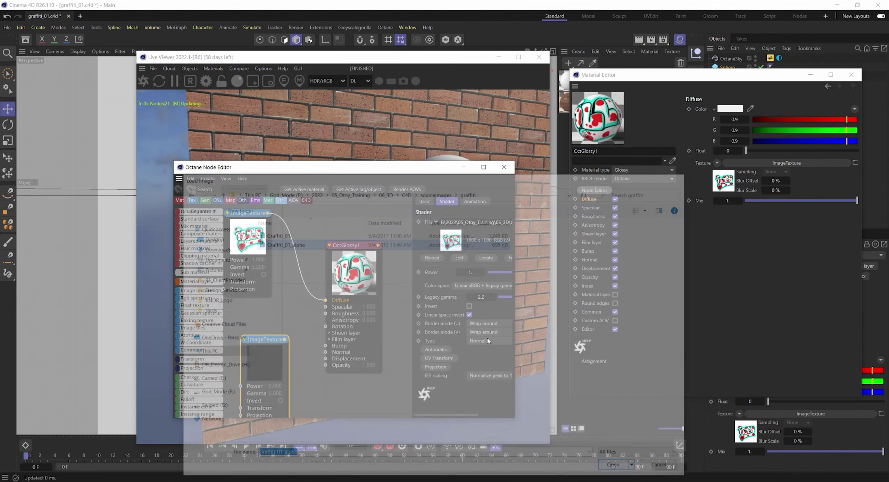
left_click_drag(260, 329, 325, 365)
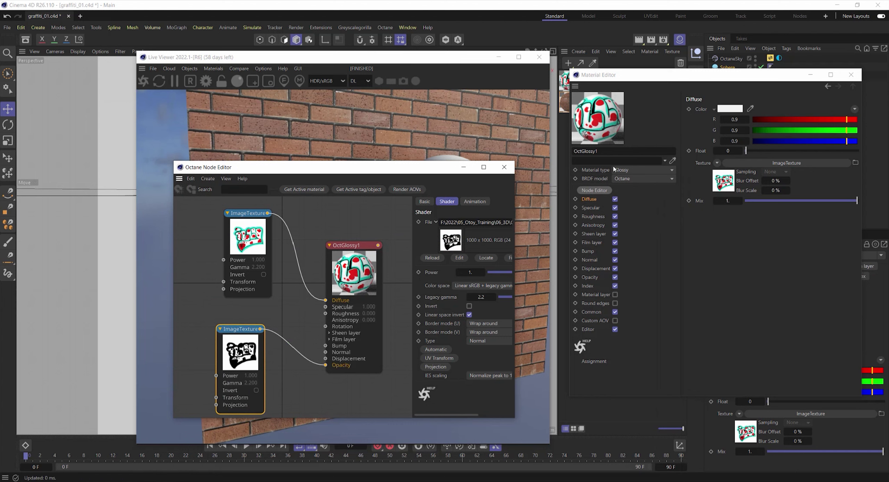
Invert the alpha image texture connected to Opacity, then close the Node Editor and the Material Editor
right_click(857, 87)
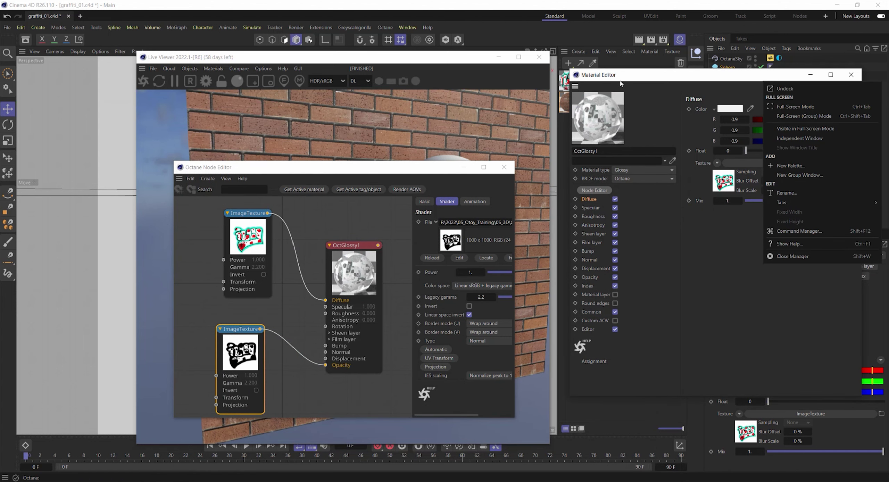
left_click(621, 84)
left_click(360, 274)
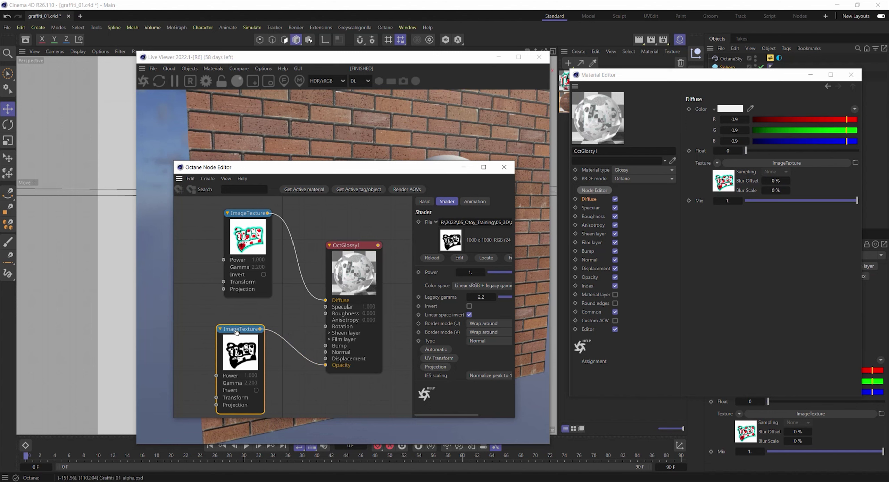
left_click_drag(235, 331, 233, 332)
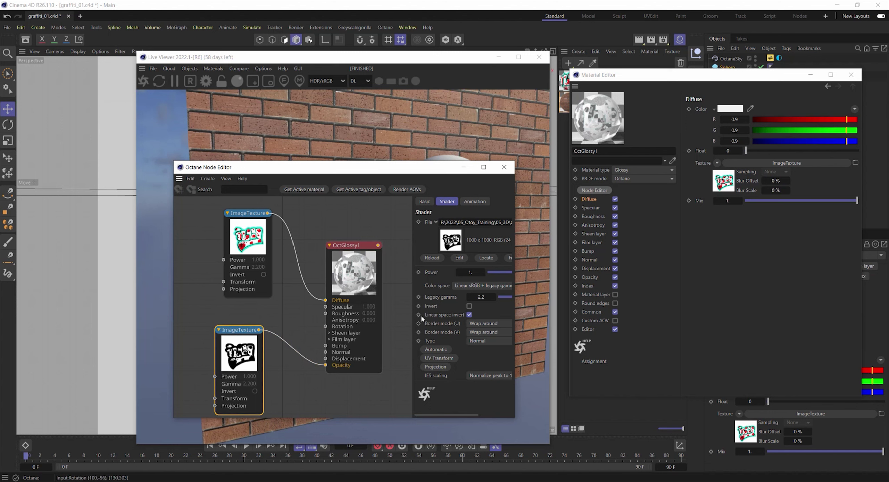
left_click(469, 307)
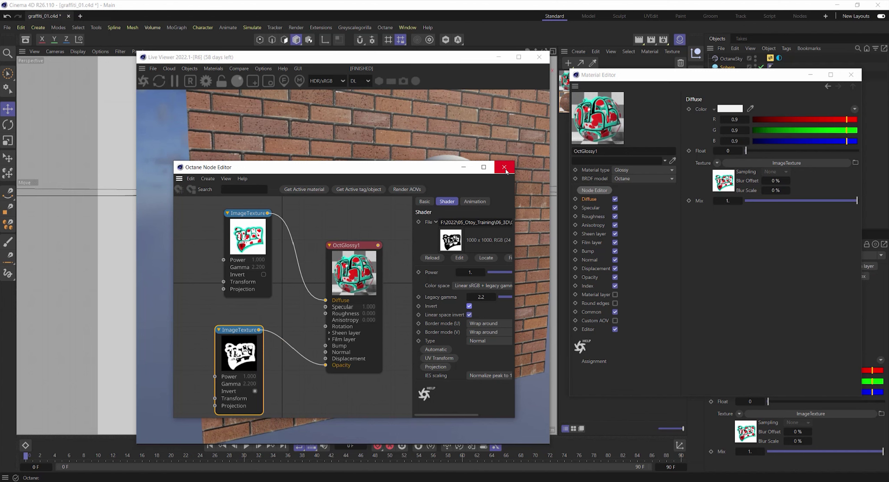
left_click(504, 168)
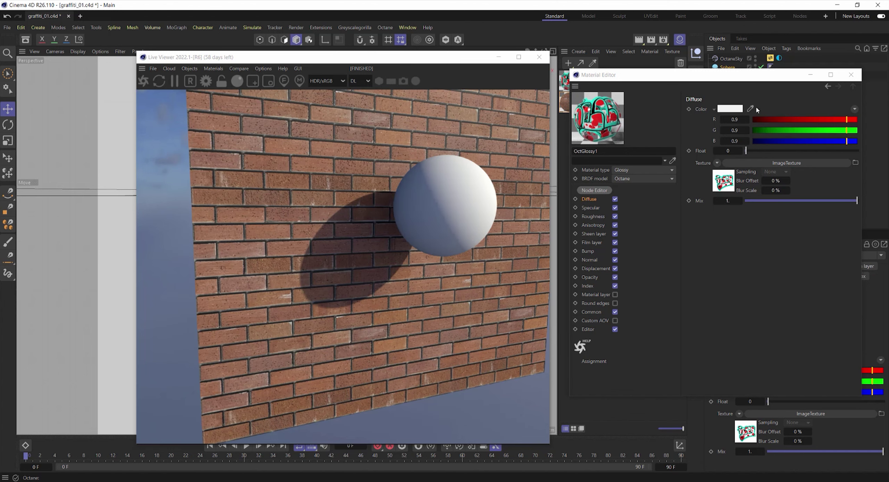
left_click(851, 74)
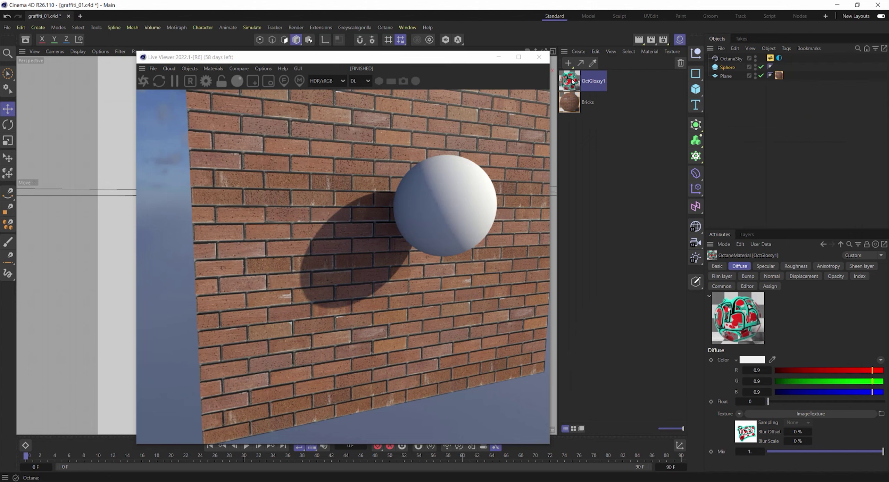
Apply the OctGlossy1 graffiti material to the Plane over the bricks and set the plane's orientation to -Z
left_click_drag(728, 76, 729, 77)
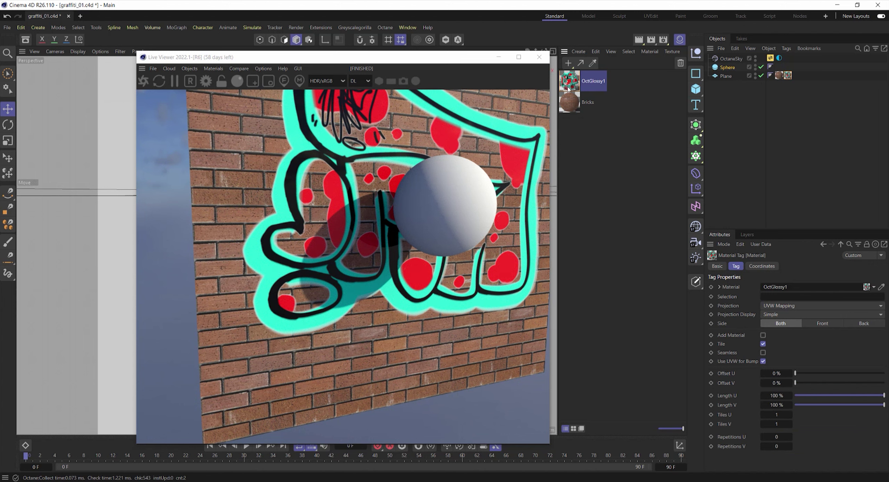
right_click(709, 76)
left_click(725, 77)
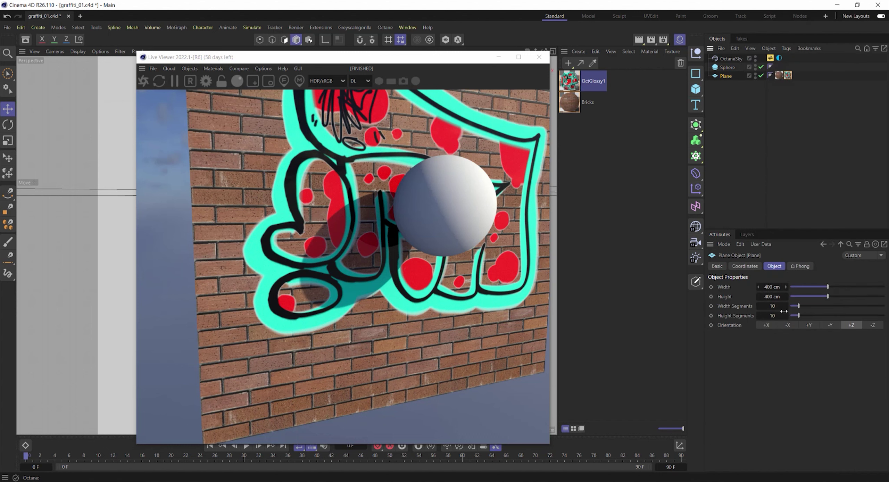
left_click(872, 326)
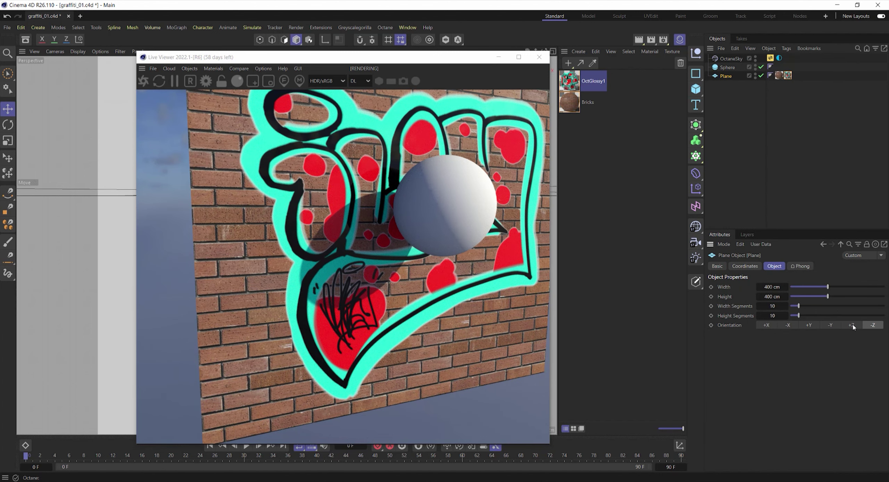
left_click(853, 325)
left_click(873, 327)
Reopen the OctGlossy1 node graph and add one shared Transform node to both the graffiti and alpha image textures
double_click(569, 83)
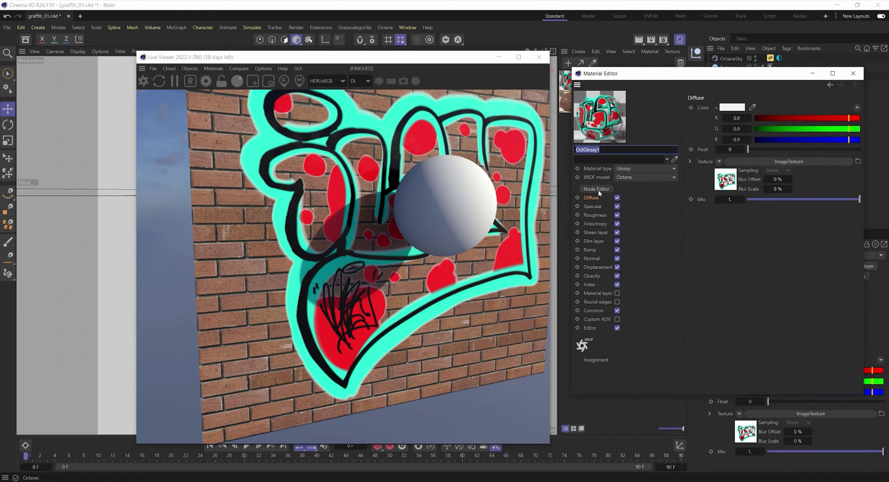
left_click(597, 190)
left_click_drag(372, 169, 618, 135)
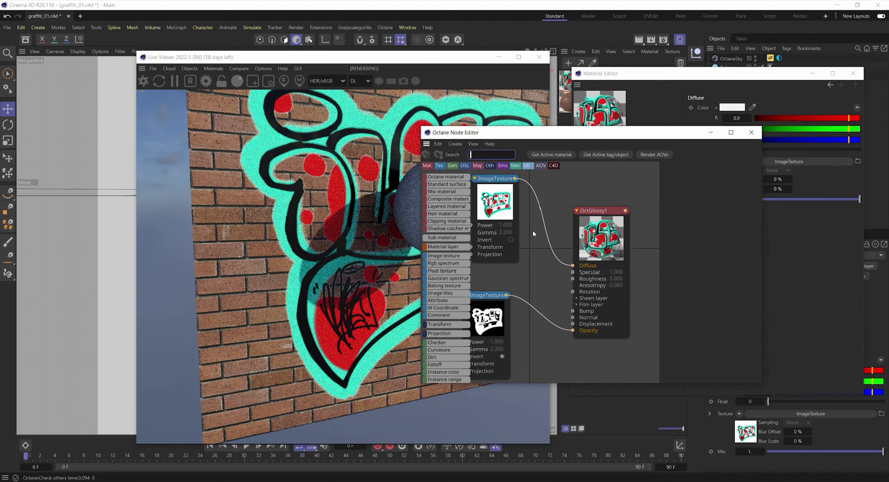
type("1")
left_click_drag(524, 262, 584, 233)
scroll(520, 249, "down", 3)
left_click_drag(514, 211, 555, 323)
right_click(529, 227)
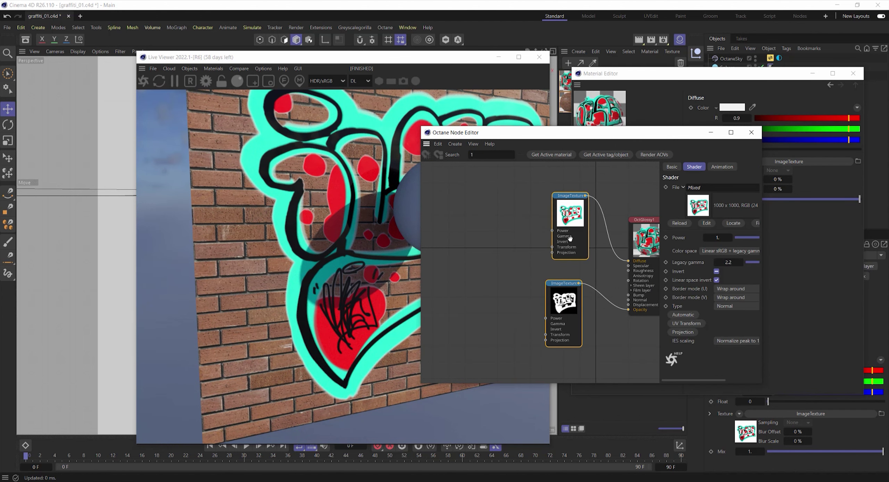
right_click(566, 229)
mouse_move(606, 273)
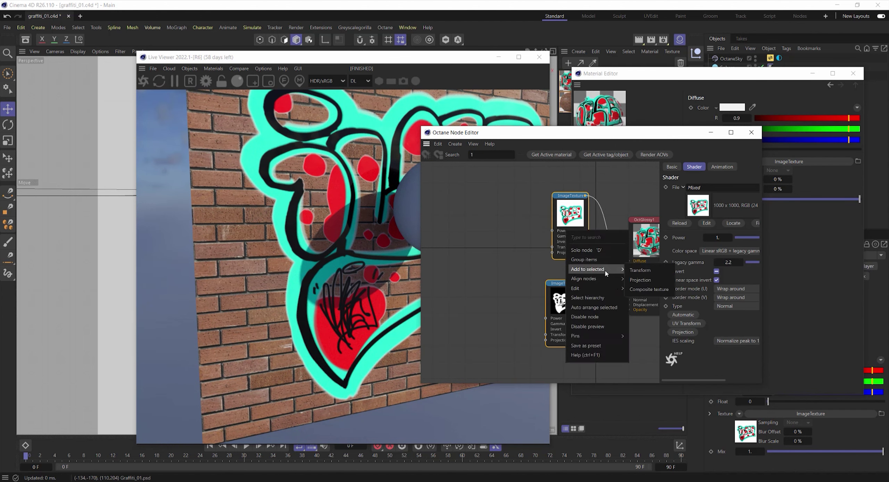
left_click(649, 272)
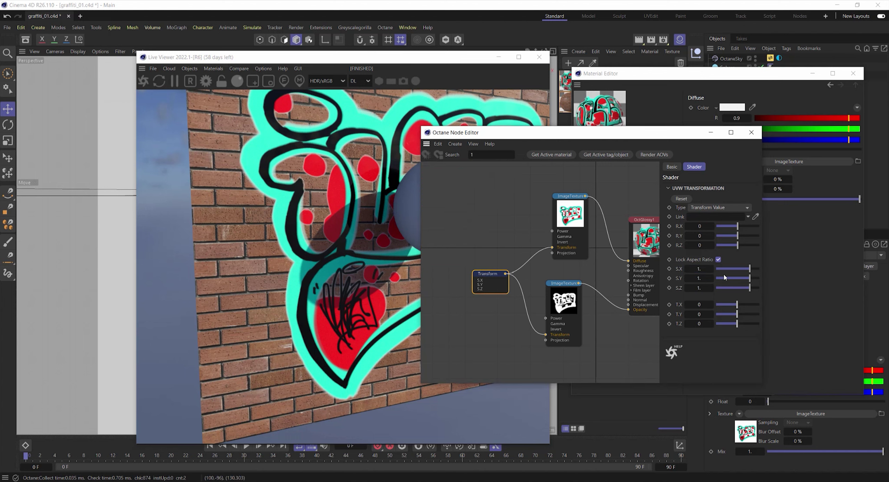
Scale the graffiti textures uniformly to about 0.93 in the Transform node, then close both editors
left_click_drag(749, 270, 748, 272)
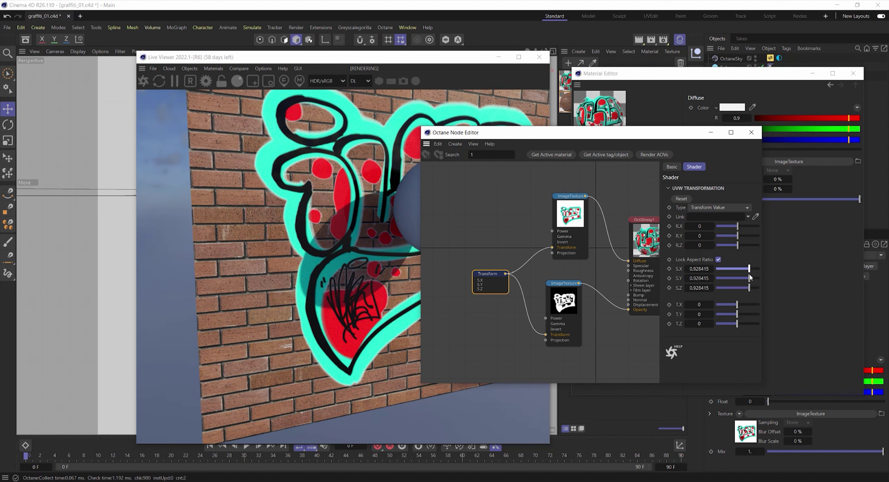
left_click(751, 133)
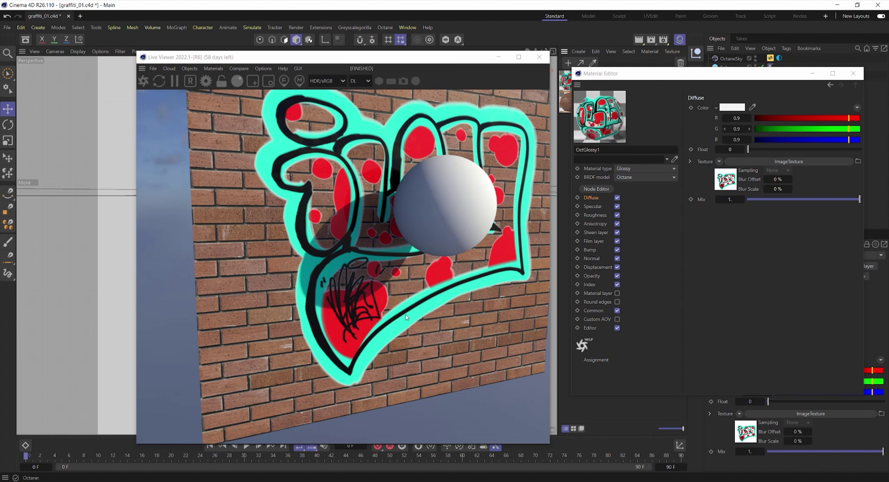
left_click(853, 73)
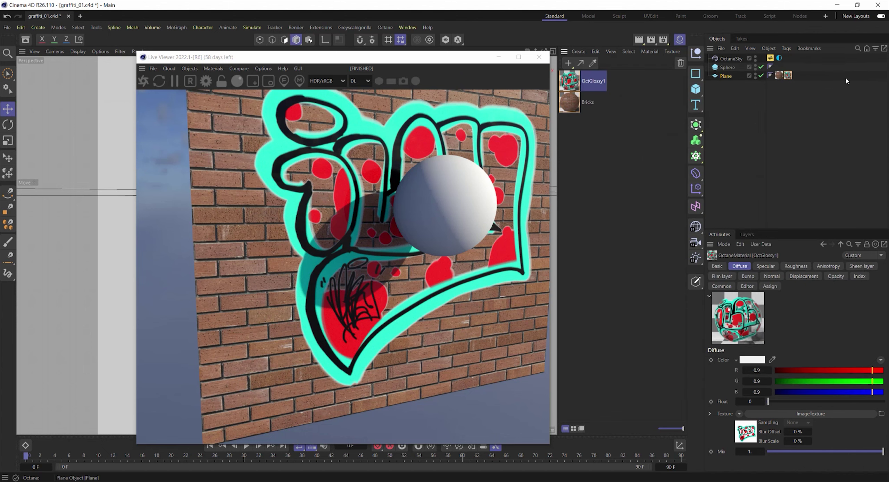
Copy the brick_running-bump.jpg shader from the Bricks material's Bump channel and close the Material Editor
left_click(567, 108)
double_click(566, 108)
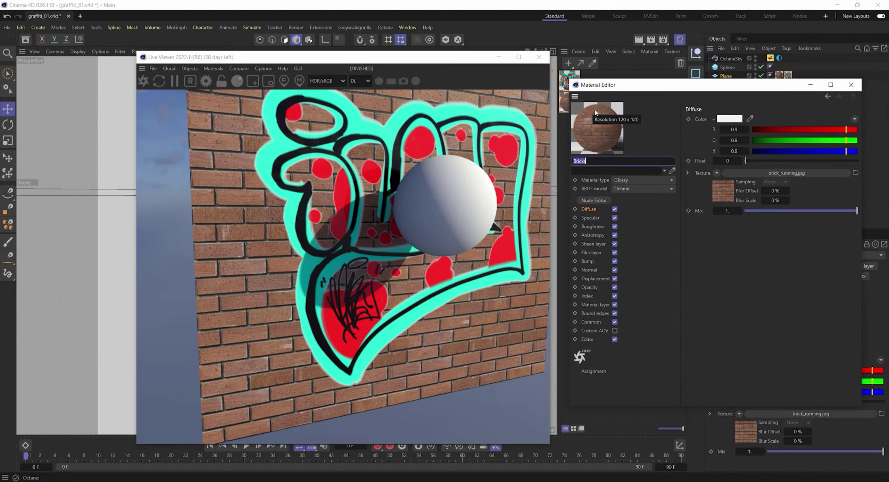
left_click(589, 262)
left_click(717, 123)
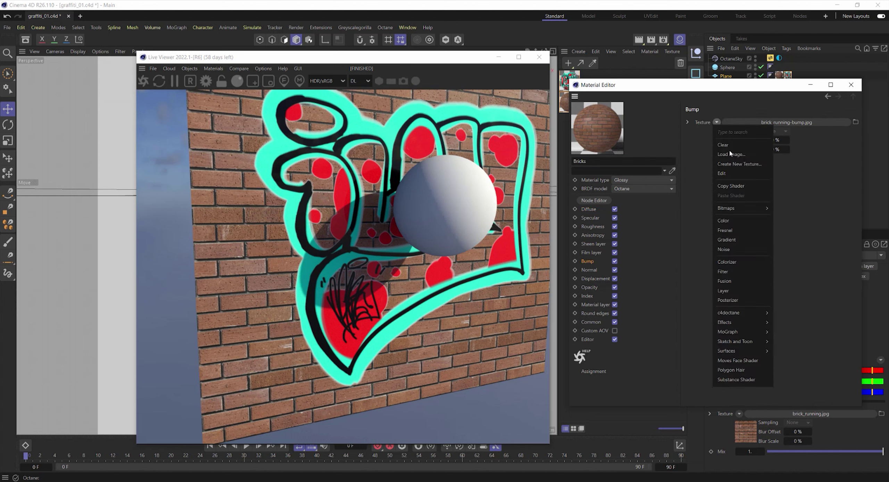
left_click(738, 186)
left_click(852, 84)
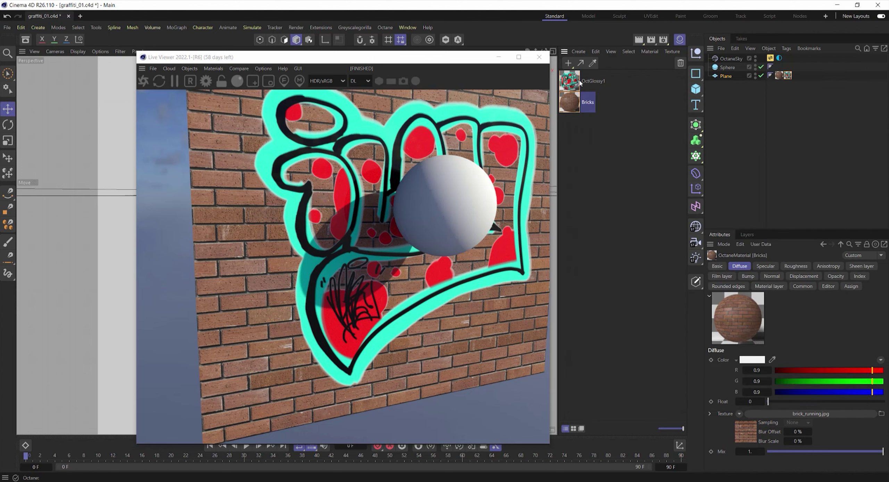
Paste the copied brick bump shader into the Bump channel of the OctGlossy1 graffiti material
left_click(581, 82)
double_click(575, 87)
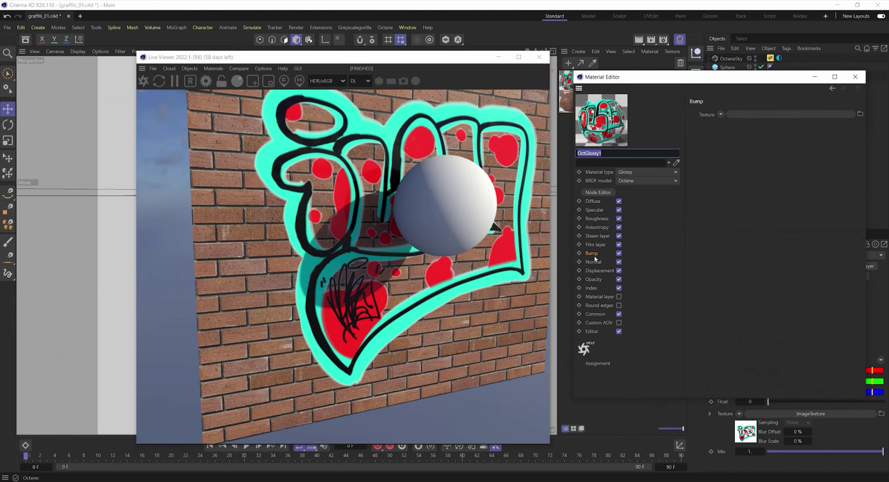
left_click(721, 115)
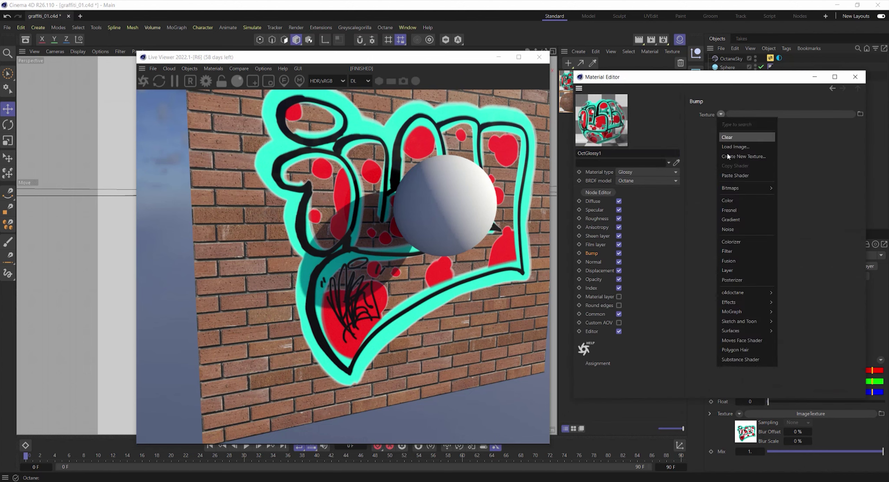
left_click(737, 175)
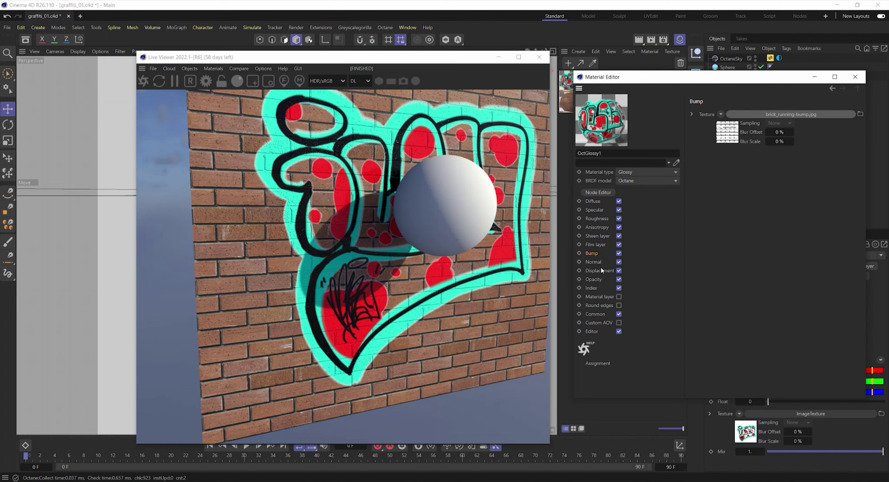
Open the OctGlossy1 node graph, lower the alpha image texture's legacy gamma to about 0.77, and close the node editor
left_click(594, 201)
left_click(598, 192)
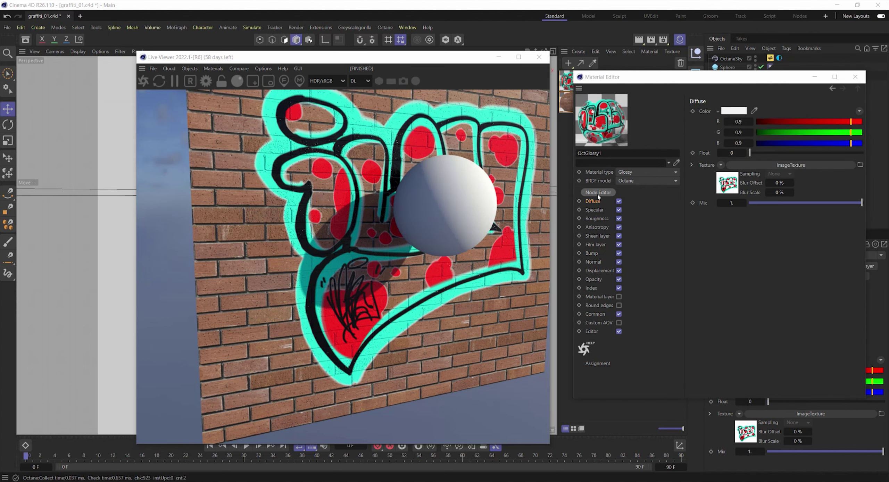
left_click_drag(278, 167, 528, 173)
left_click_drag(569, 241, 524, 217)
left_click(559, 328)
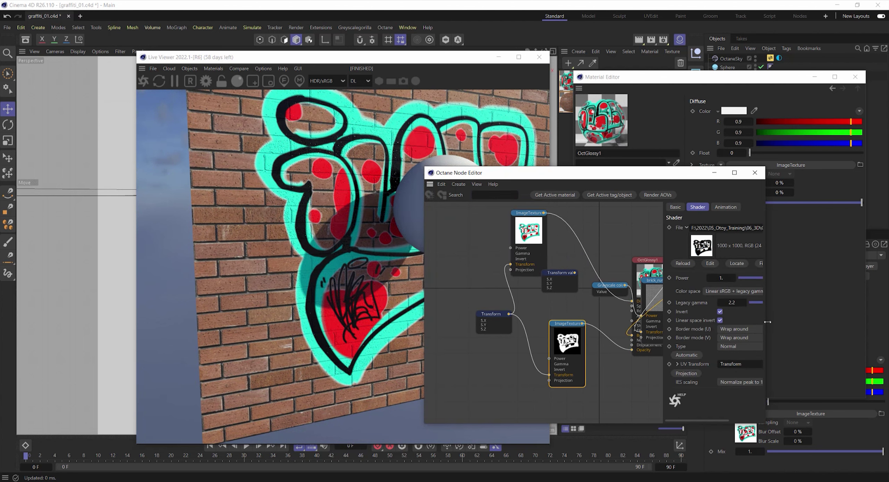
left_click_drag(768, 322, 826, 303)
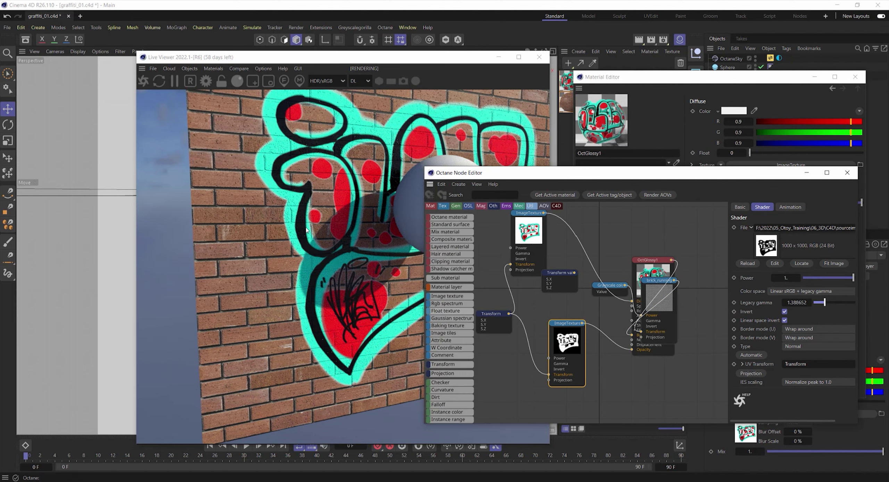
left_click(819, 304)
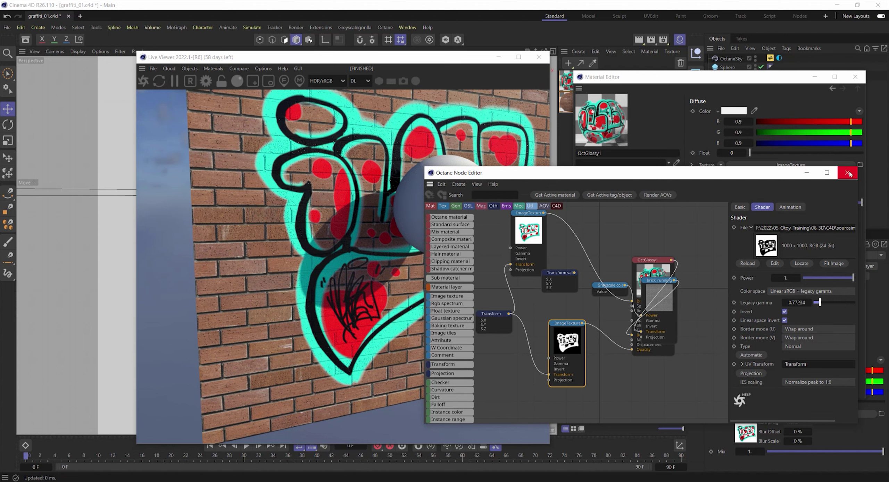
left_click(533, 212)
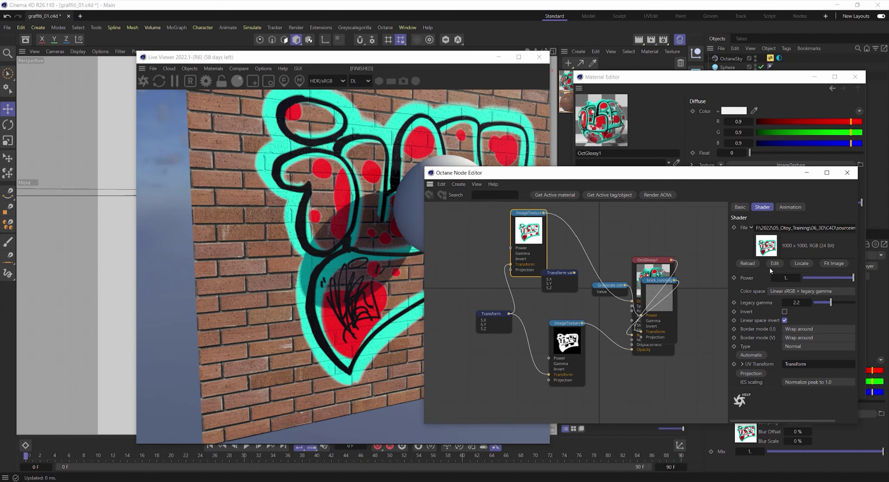
left_click(847, 172)
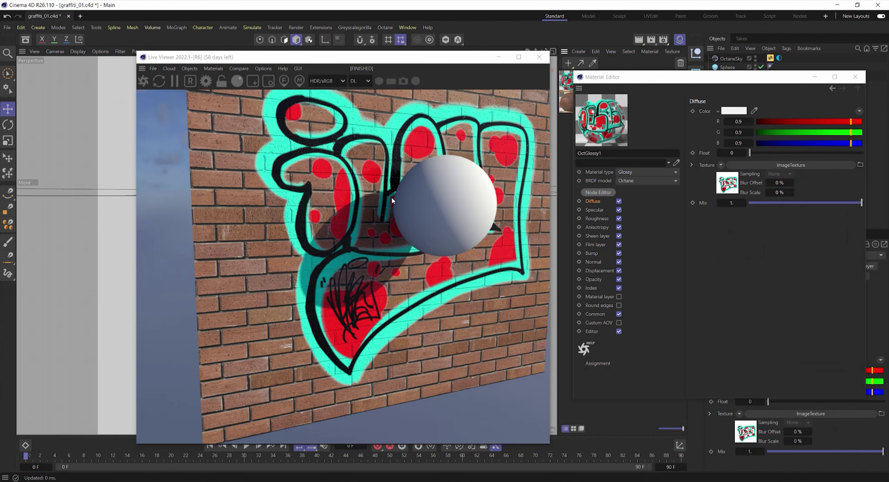
Reopen the OctGlossy1 node graph and spread out the alpha texture, brick bump and material nodes so they no longer overlap
left_click(604, 195)
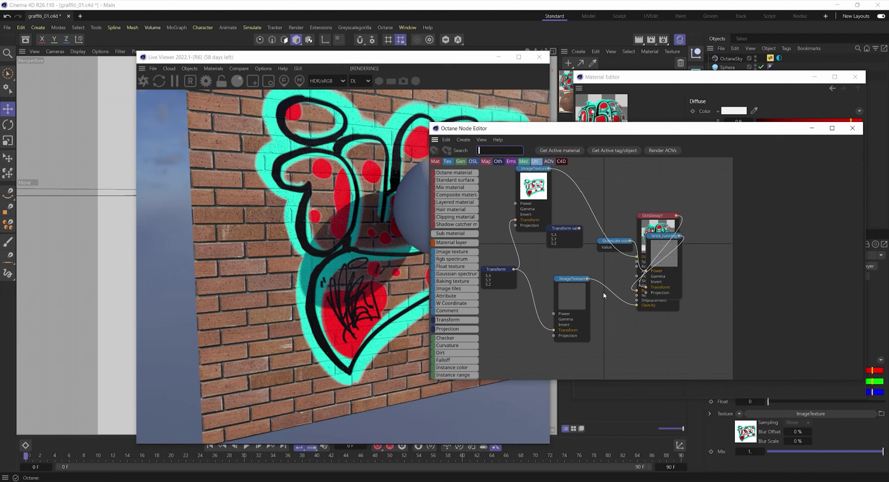
left_click(587, 291)
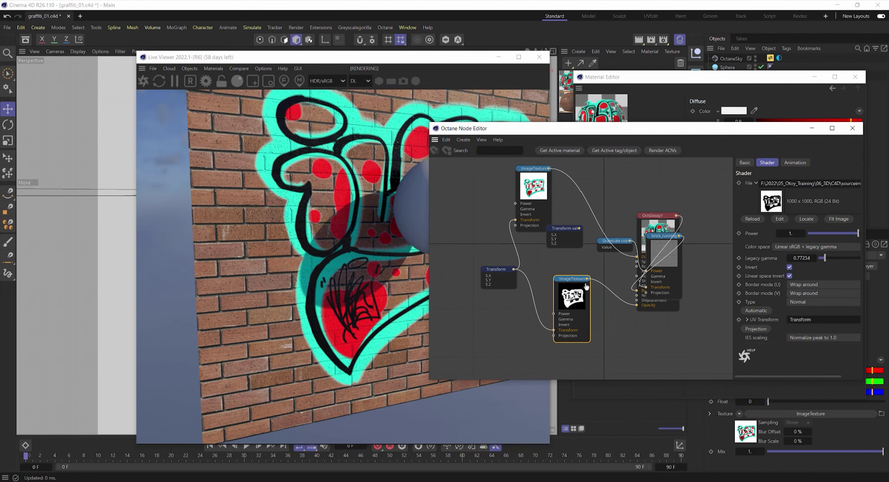
left_click_drag(577, 292, 581, 317)
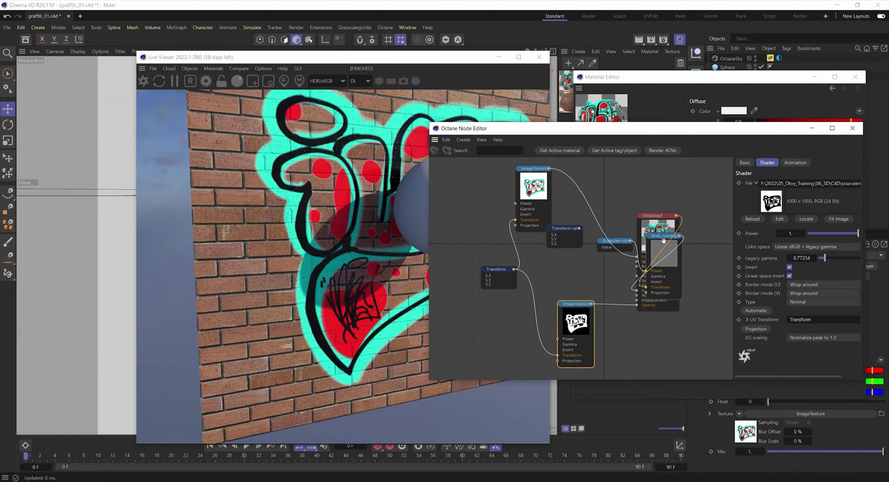
left_click(657, 237)
left_click_drag(657, 237, 577, 238)
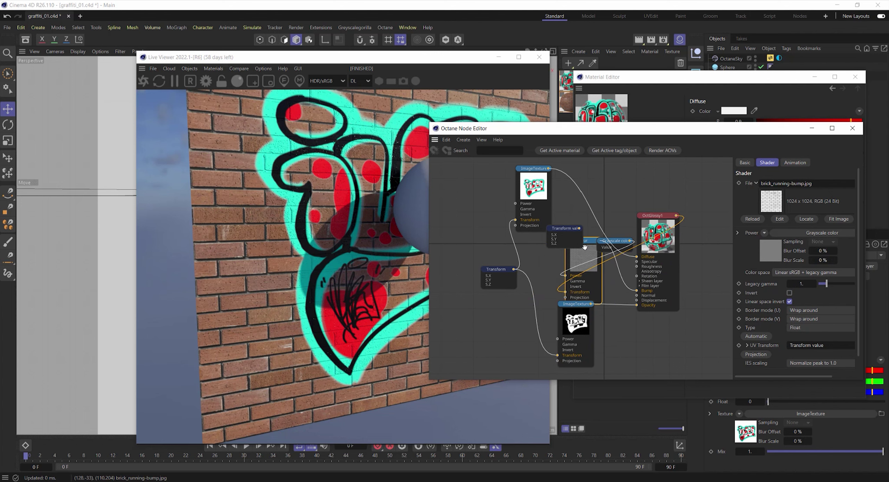
left_click_drag(652, 215, 679, 208)
Reduce the alpha image texture's power to about 0.88 to make the graffiti slightly transparent, then close both editors
left_click_drag(583, 319, 585, 320)
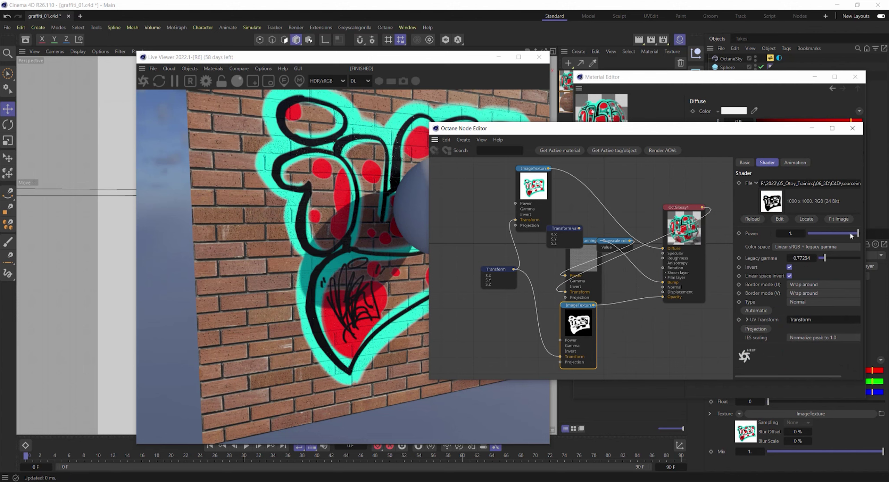
left_click_drag(851, 236, 850, 235)
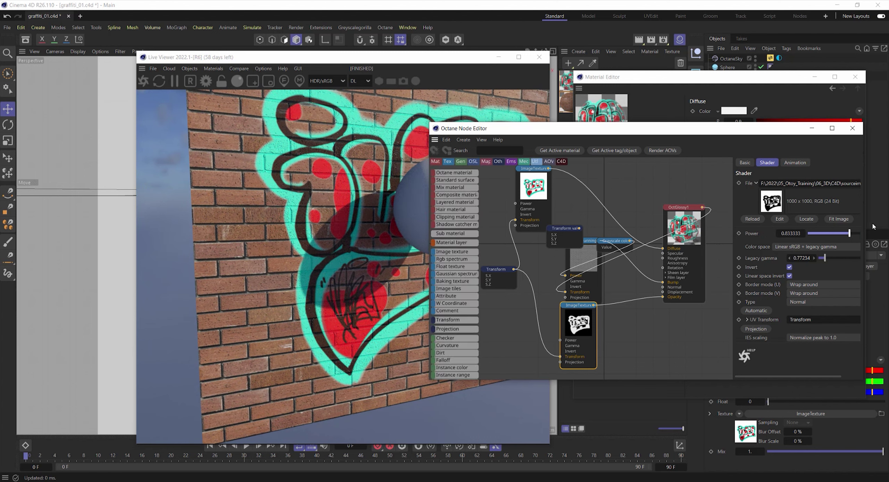
left_click_drag(850, 233, 841, 234)
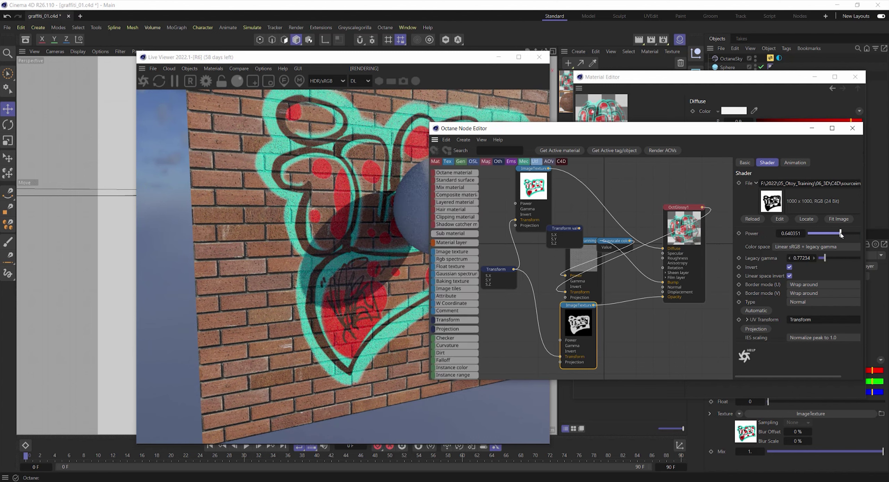
mouse_move(537, 129)
left_mouse_down()
mouse_move(513, 347)
mouse_move(551, 139)
mouse_move(539, 125)
left_mouse_up()
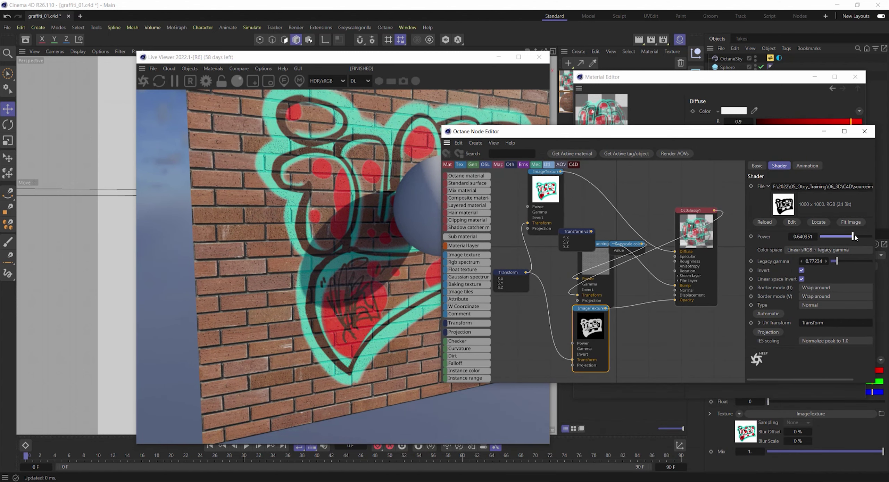
left_click(857, 238)
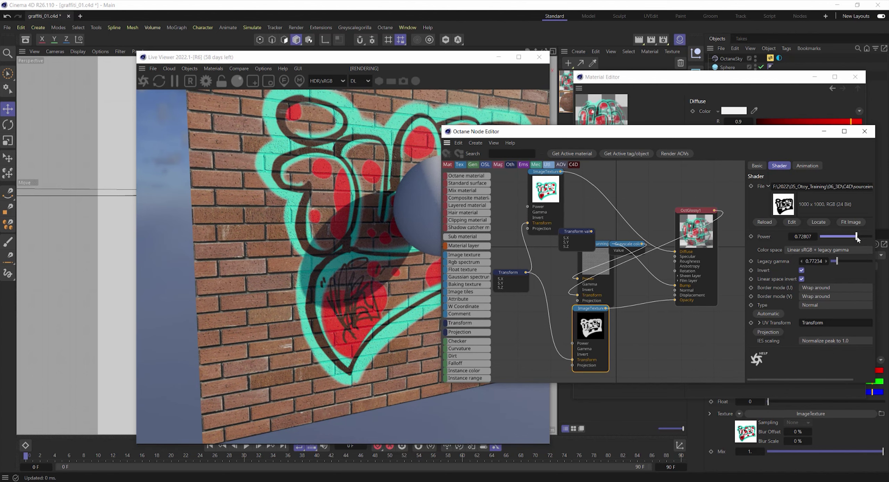
left_click(865, 237)
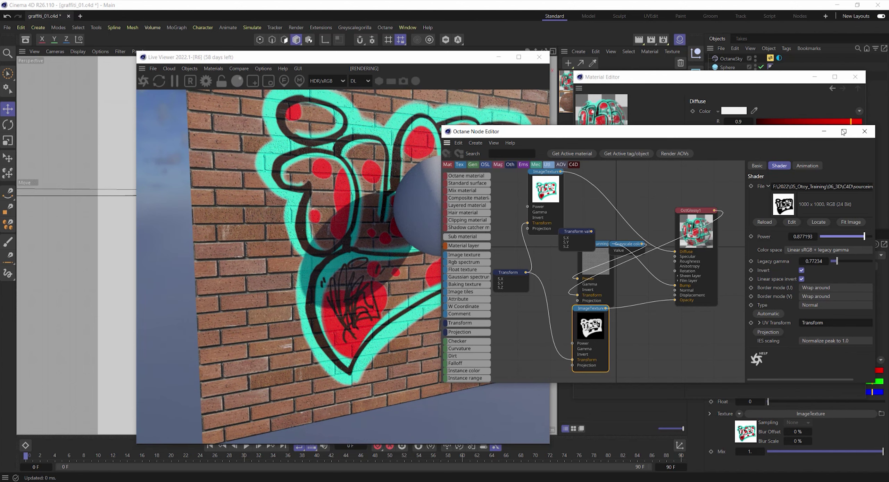
left_click(865, 131)
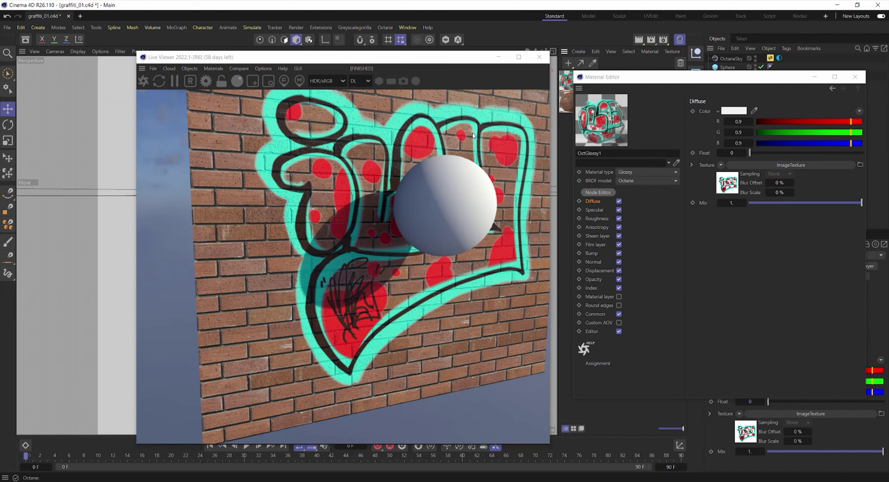
left_click(856, 77)
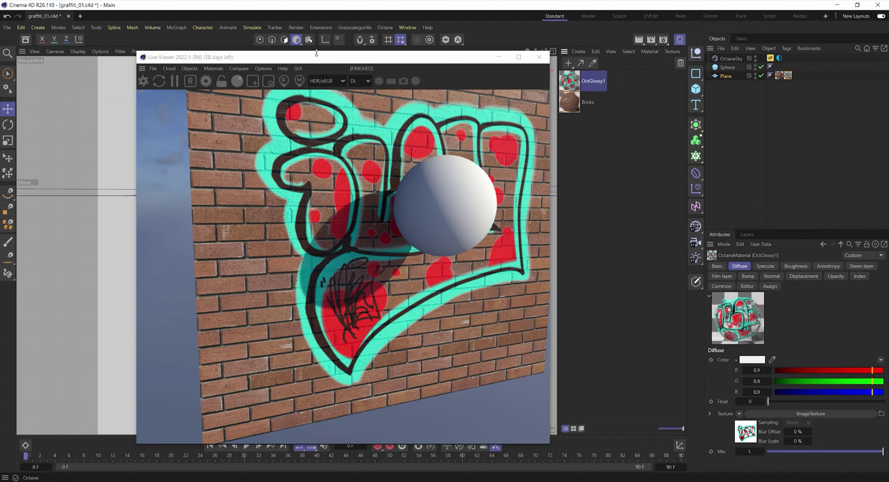
Move the Live Viewer aside and examine the whole graffiti wall from another angle
left_click_drag(318, 57, 494, 53)
left_click_drag(221, 199, 259, 226, "alt")
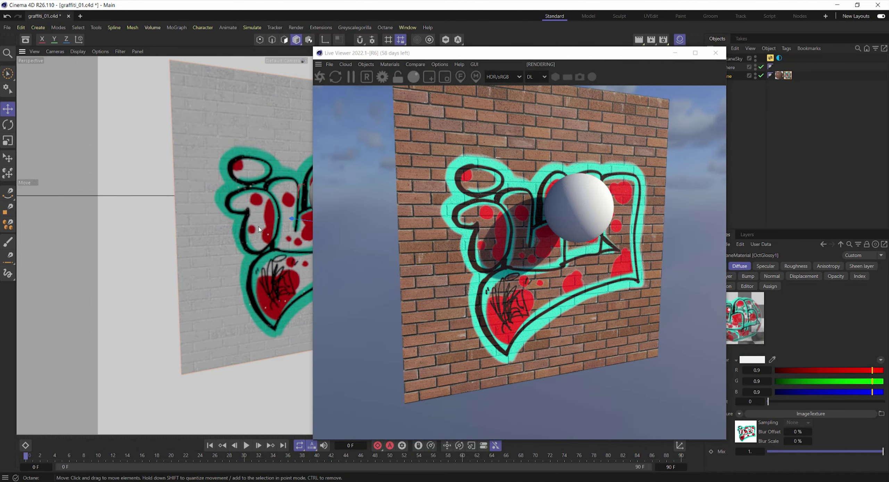